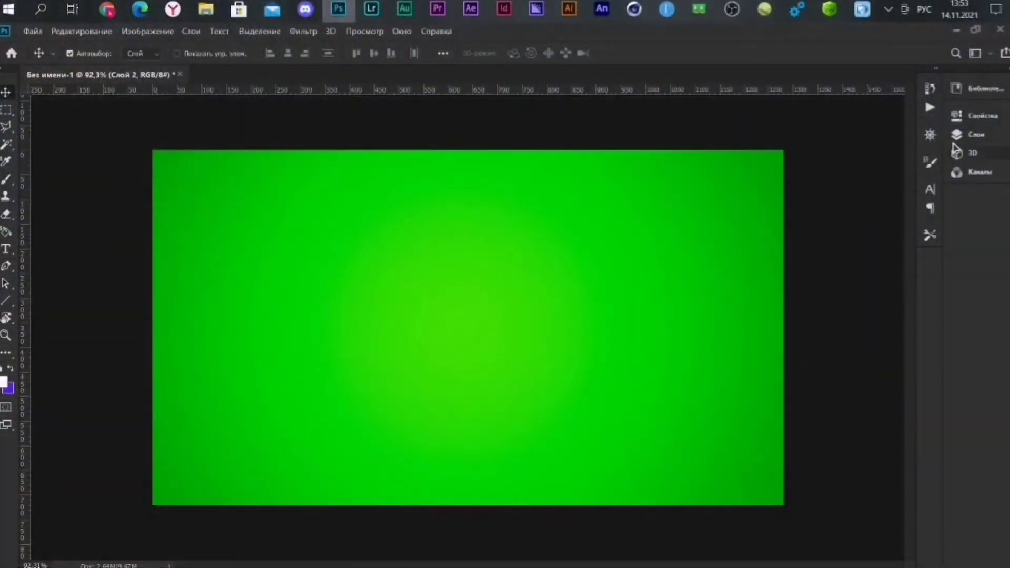
- Show the pencil layer Слой 2 and delete its black background with the Magic Wand
left_click(956, 135)
left_click(726, 189)
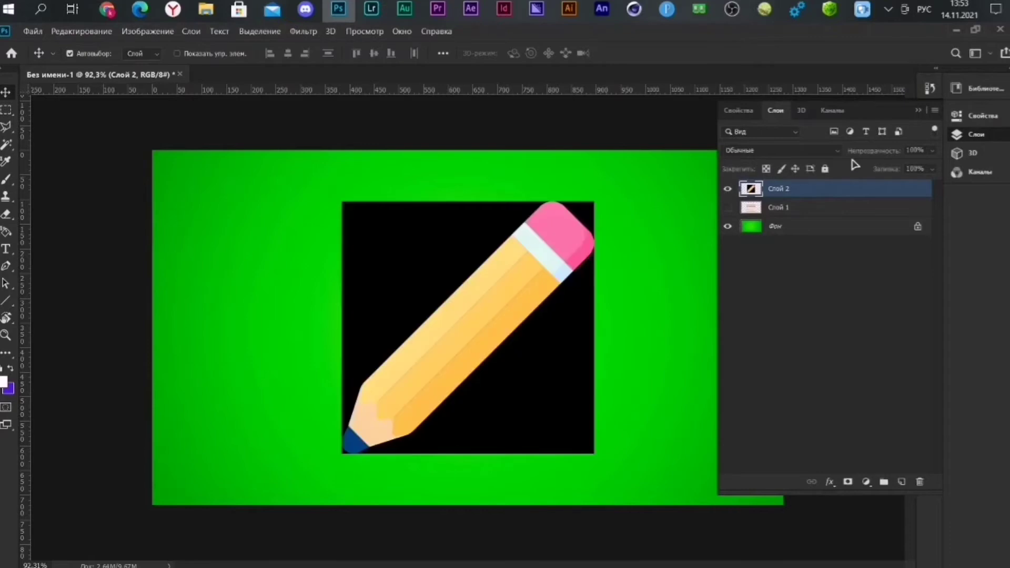
left_click(935, 112)
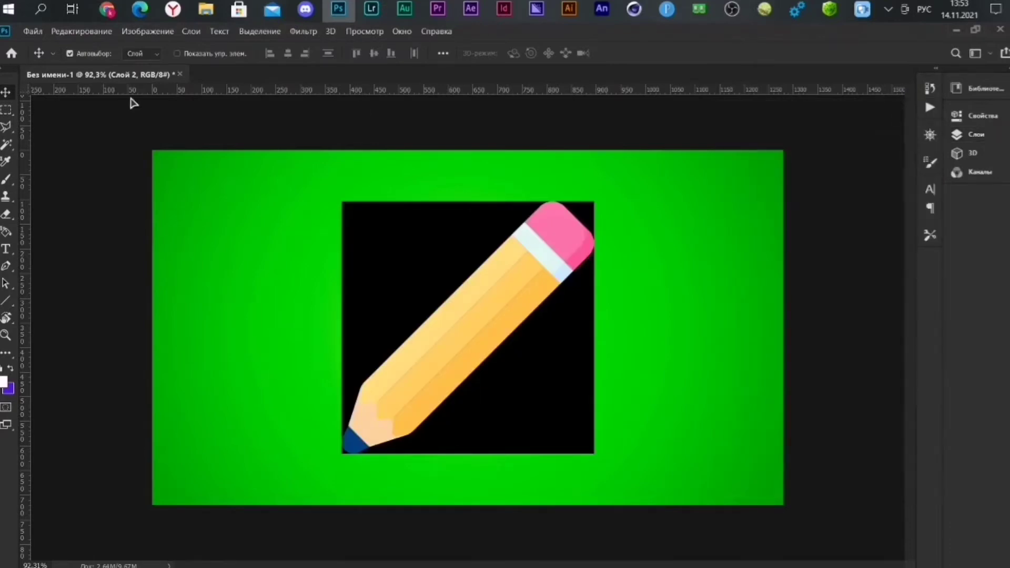
key("w")
left_click(380, 266)
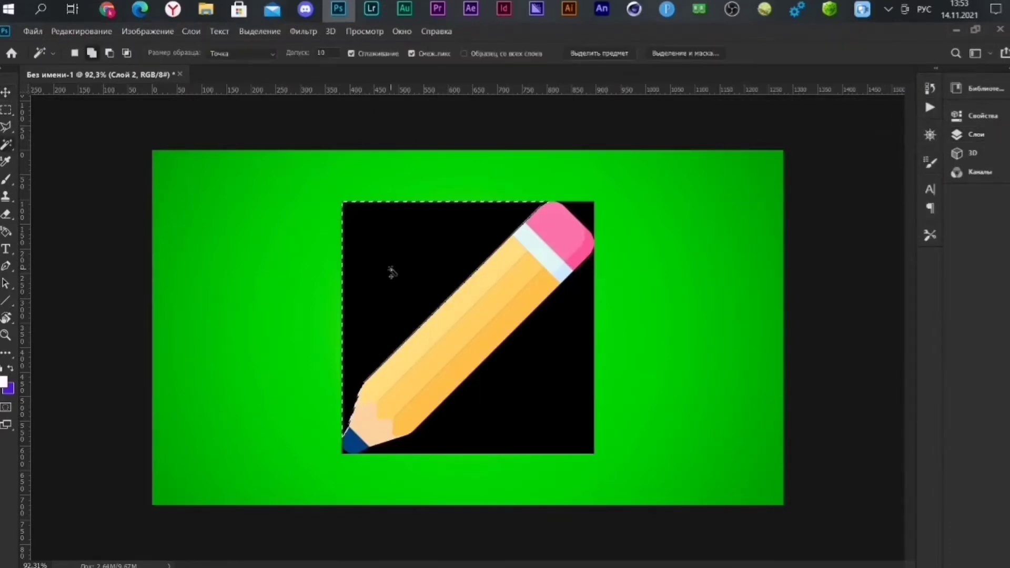
left_click(586, 214, "shift")
key("Delete")
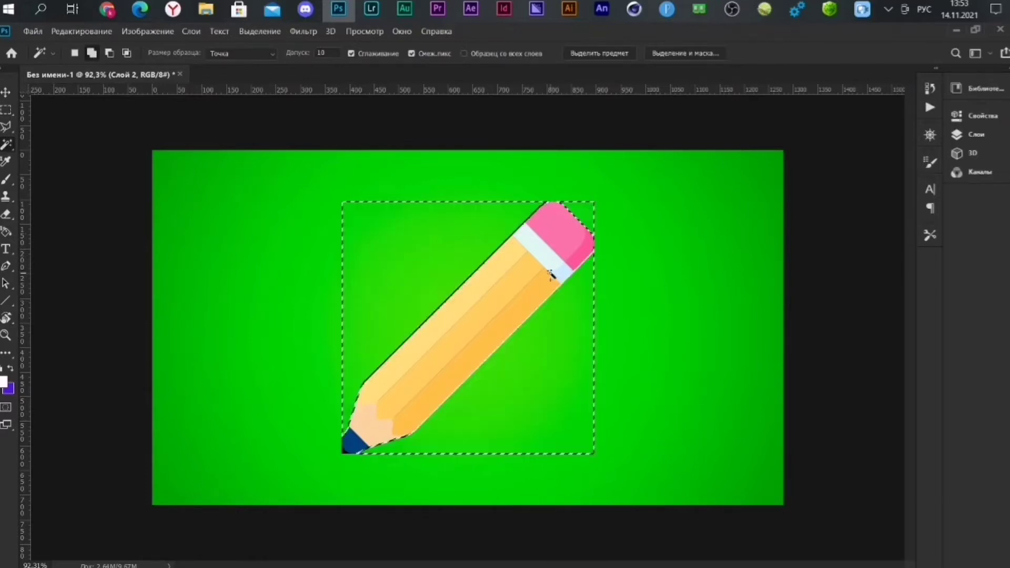
right_click(495, 278)
left_click(353, 309)
key("ctrl+d")
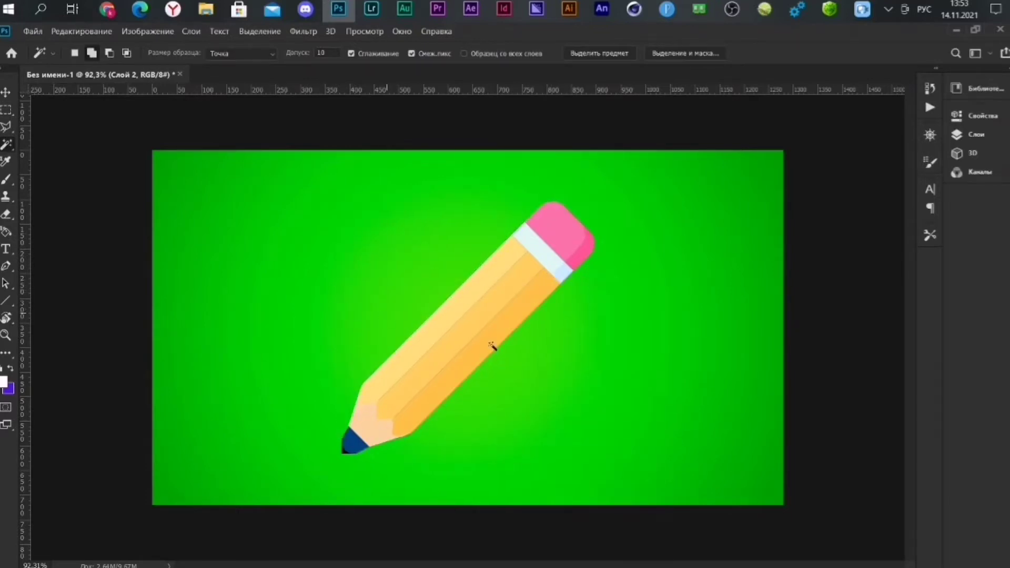
- Rotate the pencil 45° so it lies horizontal, and shift it slightly right
key("ctrl+t")
left_click_drag(590, 190, 603, 315)
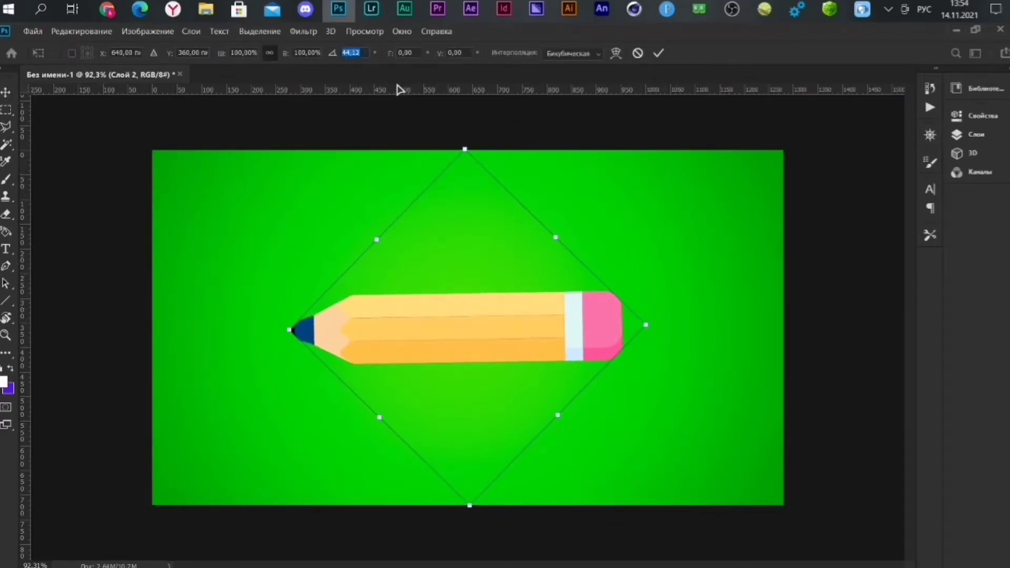
type("45")
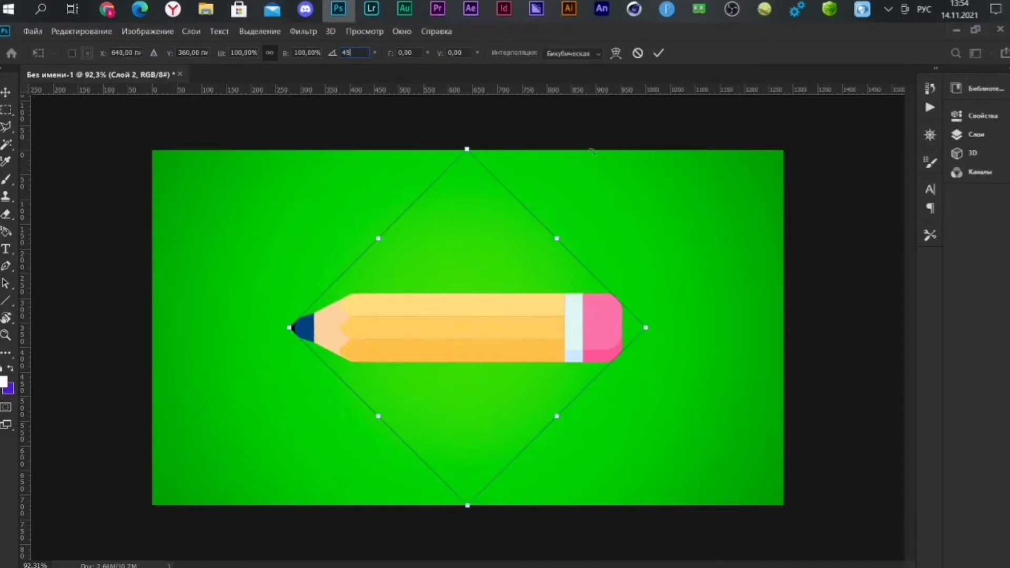
left_click(658, 53)
left_click_drag(429, 337, 448, 336)
- Stretch the pencil wider at both ends across the green canvas
key("ctrl+t")
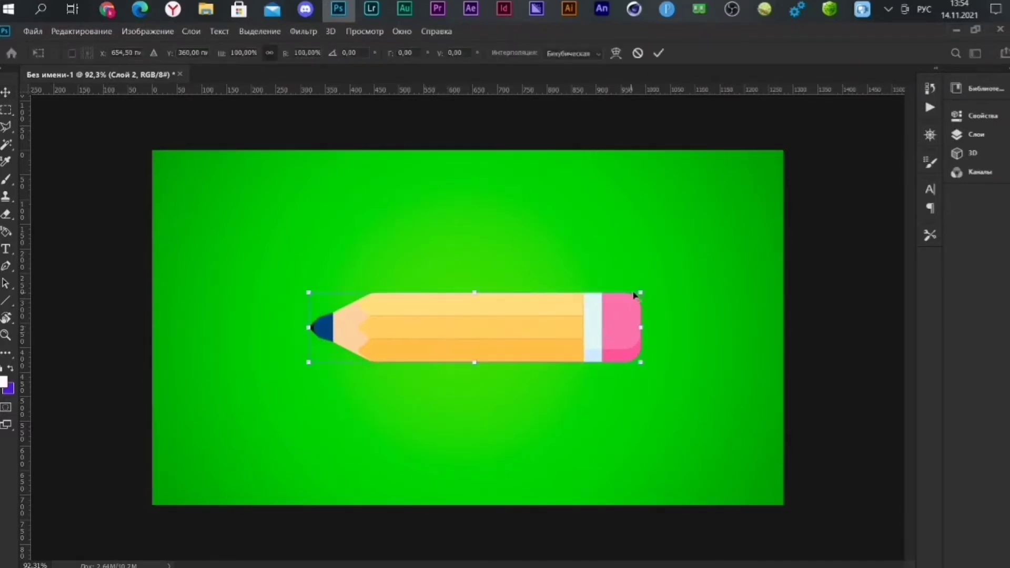
left_click_drag(640, 327, 717, 327)
left_click_drag(325, 327, 284, 327)
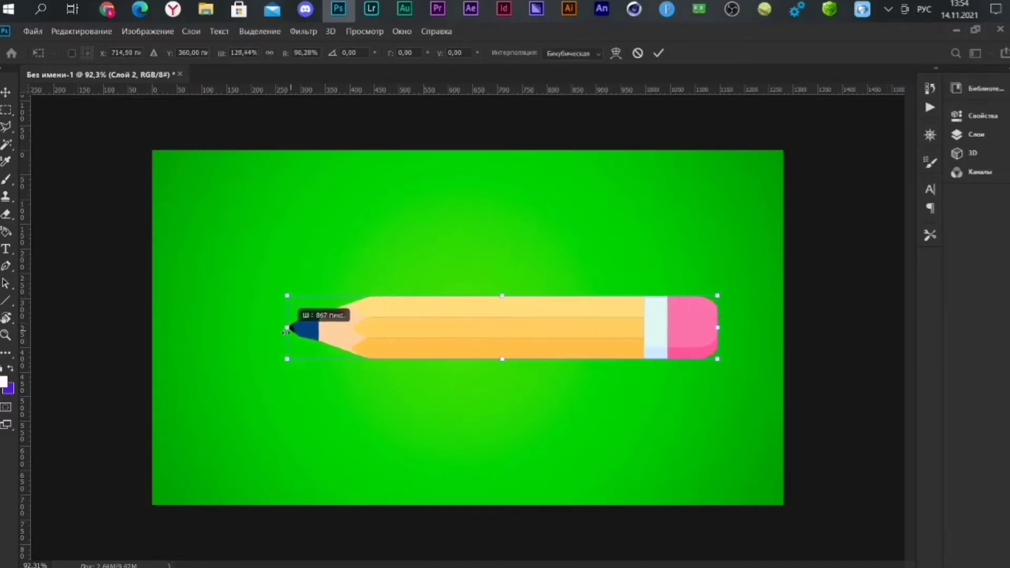
- Erase the blue tip's curved top and bumpy lower edges straight with a hard round eraser
left_click(658, 53)
scroll(203, 289, "up", 3)
scroll(274, 358, "up", 2)
scroll(274, 358, "up", 2)
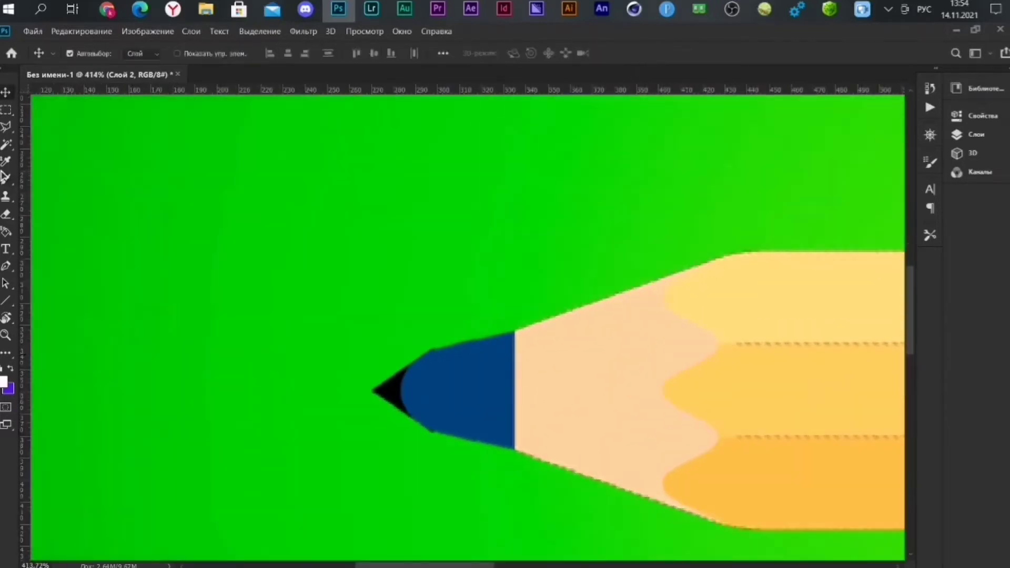
key("e")
right_click(503, 295)
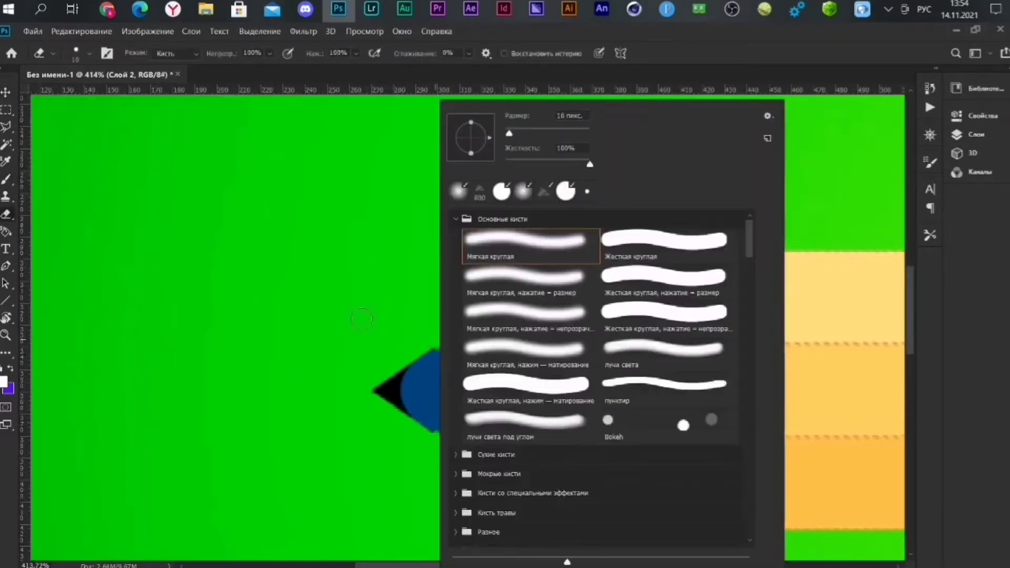
left_click(431, 336)
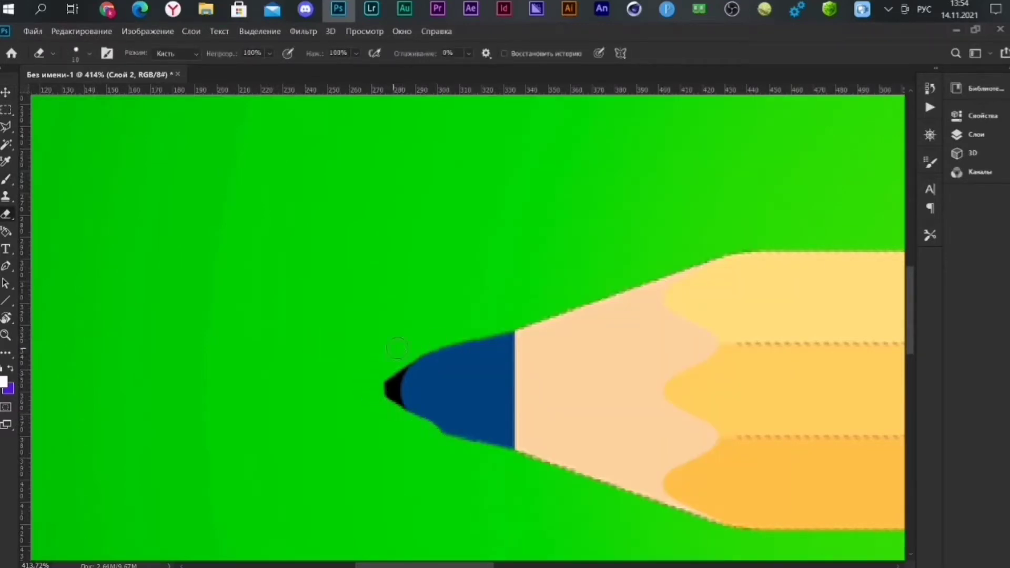
left_click_drag(384, 367, 507, 322)
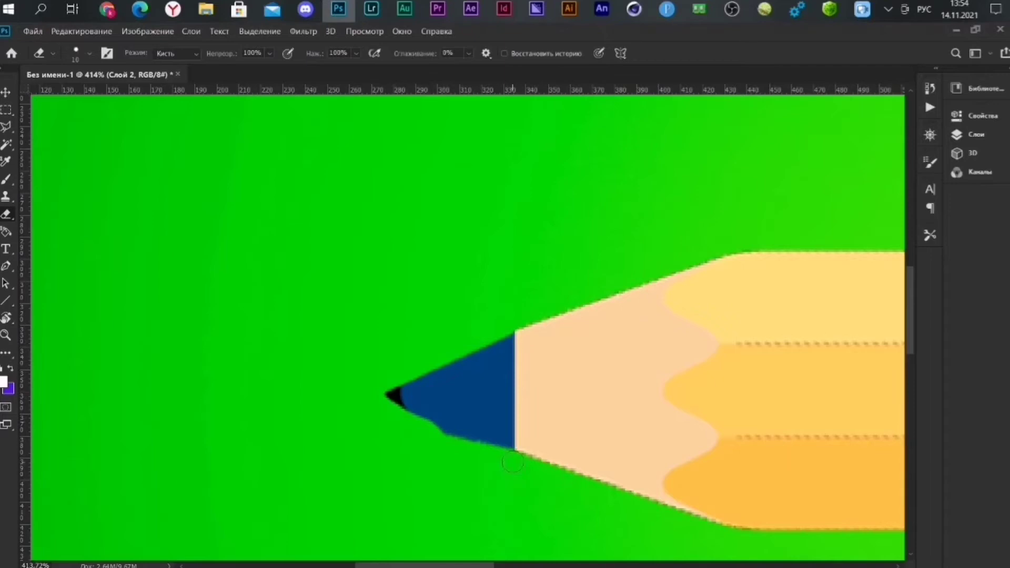
left_click_drag(510, 457, 392, 382)
scroll(390, 404, "down", 3)
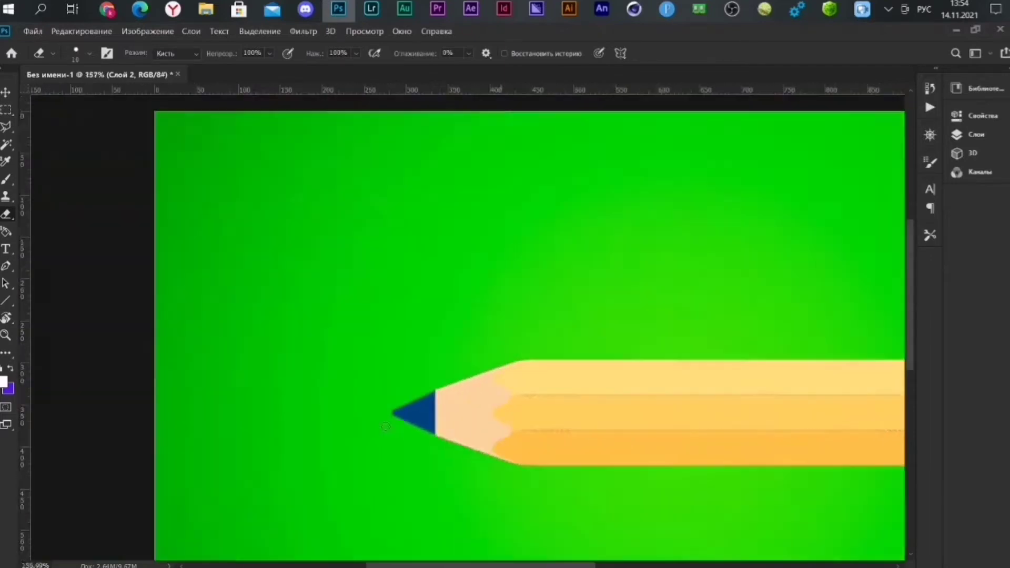
scroll(389, 405, "down", 2)
- Cut the pencil's middle section and its eraser end onto separate layers
key("v")
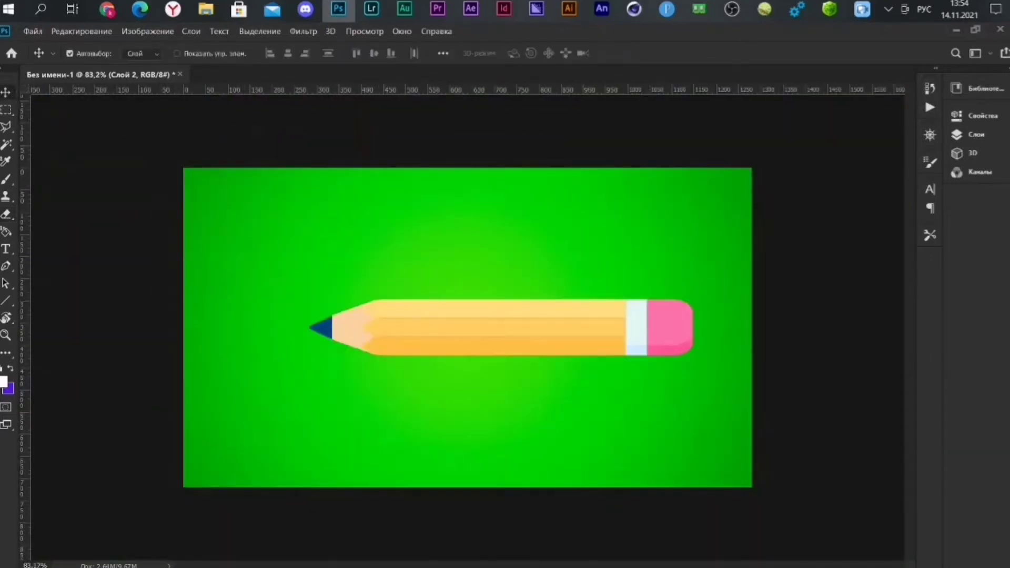
key("m")
mouse_move(455, 282)
left_mouse_down()
mouse_move(538, 365)
mouse_move(523, 342)
left_mouse_up()
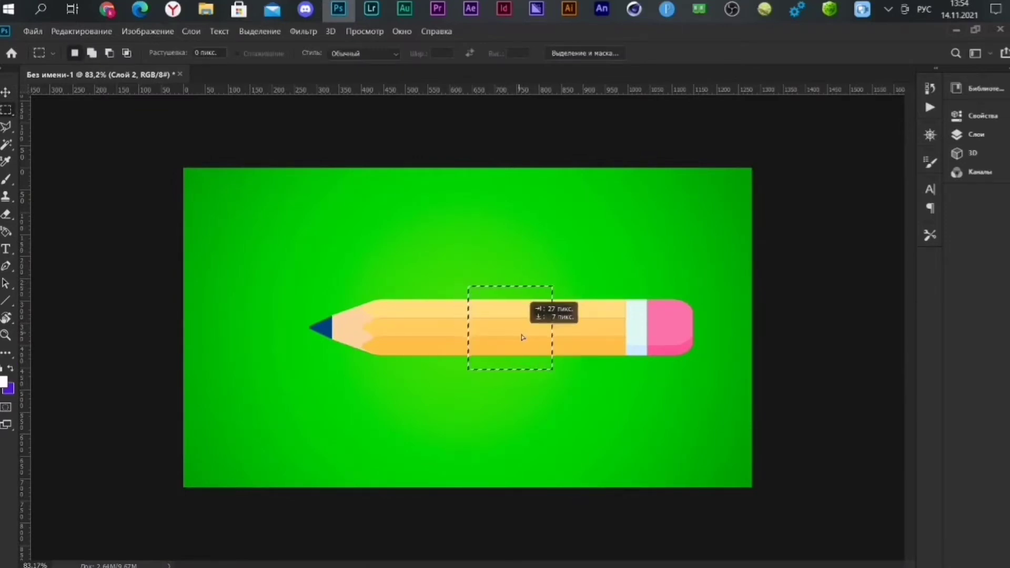
right_click(534, 340)
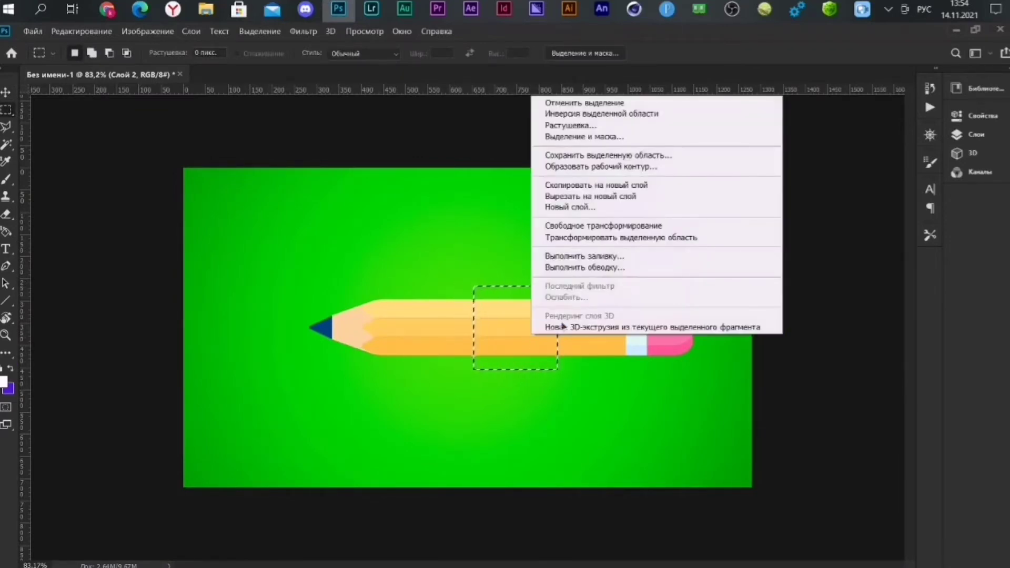
left_click(620, 198)
left_click(1004, 141)
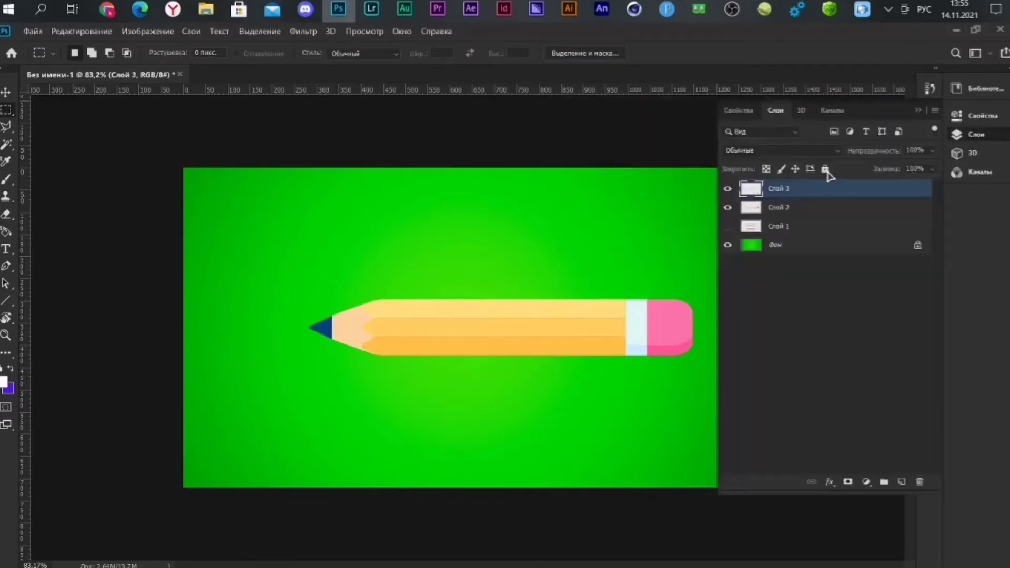
left_click(728, 188)
left_click_drag(540, 264, 716, 379)
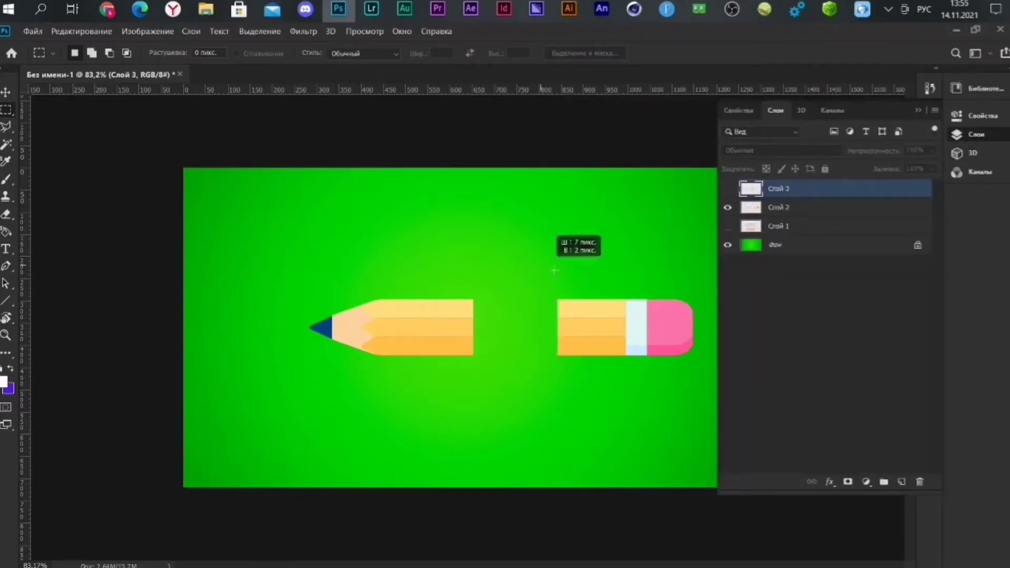
right_click(634, 324)
left_click(676, 419)
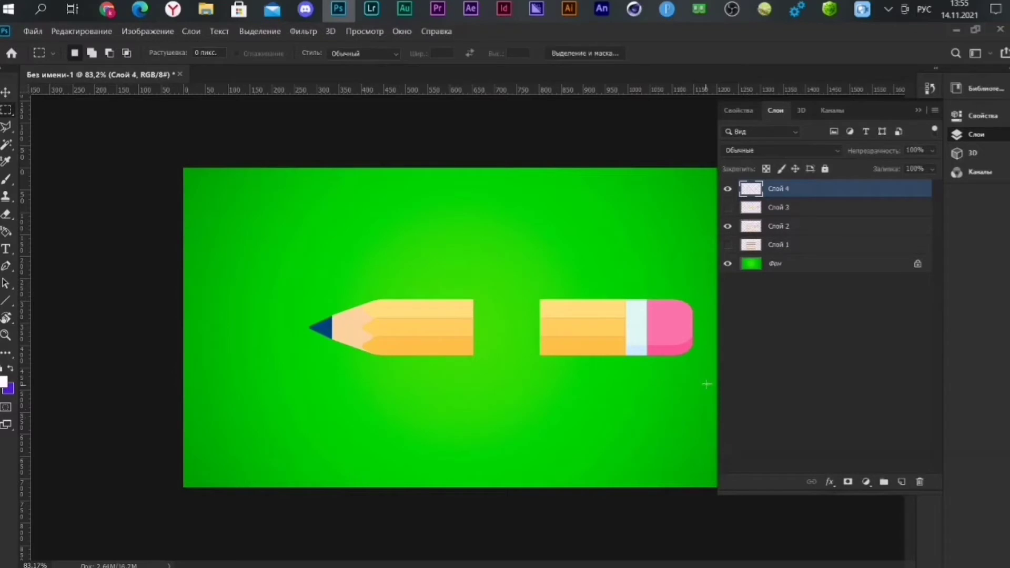
left_click(727, 208)
left_click(824, 208)
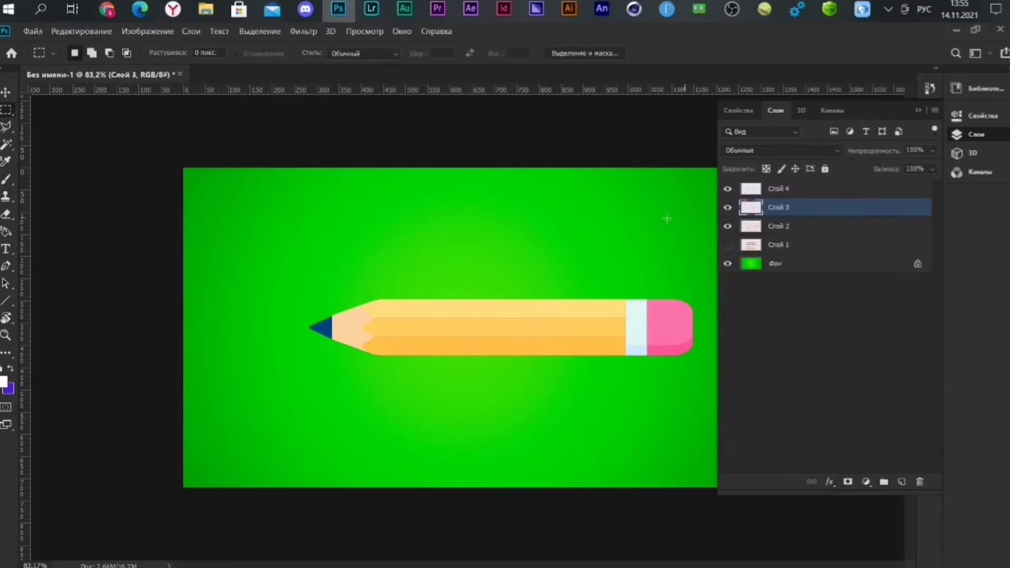
- Warp the middle section with the Arc preset at a bend of 75
key("ctrl+t")
left_click(615, 53)
left_click(200, 53)
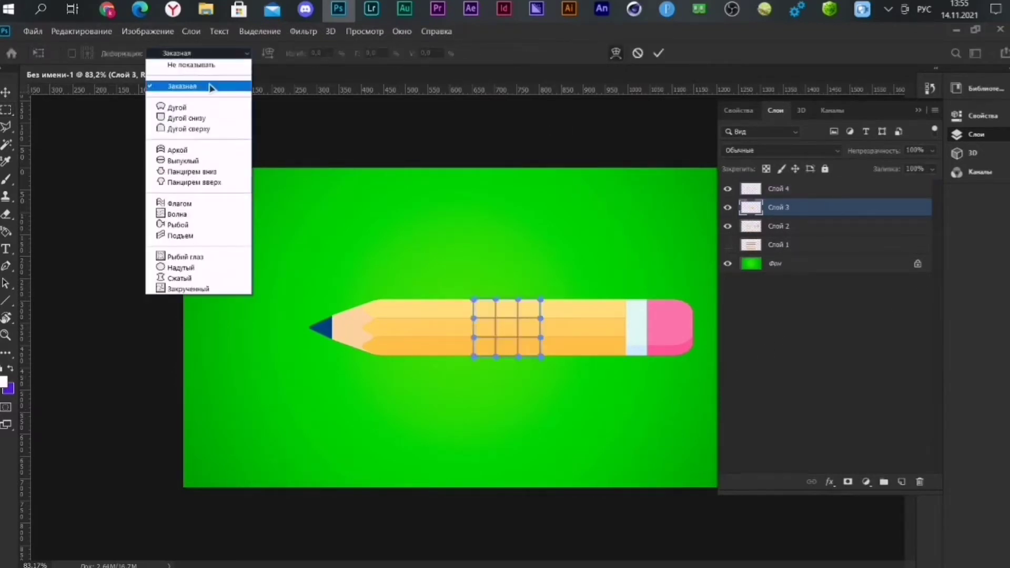
left_click(204, 109)
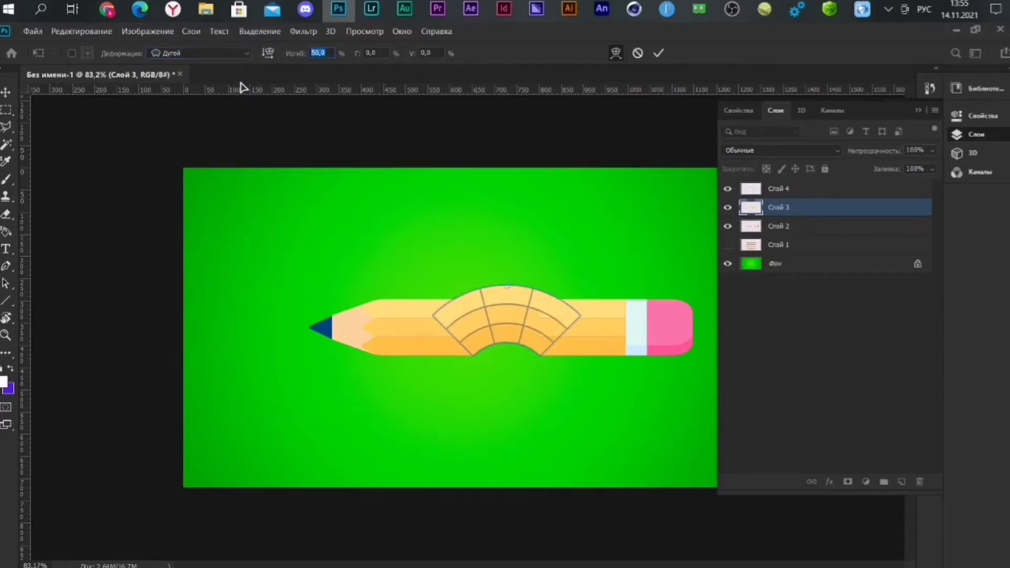
type("75")
key("Return")
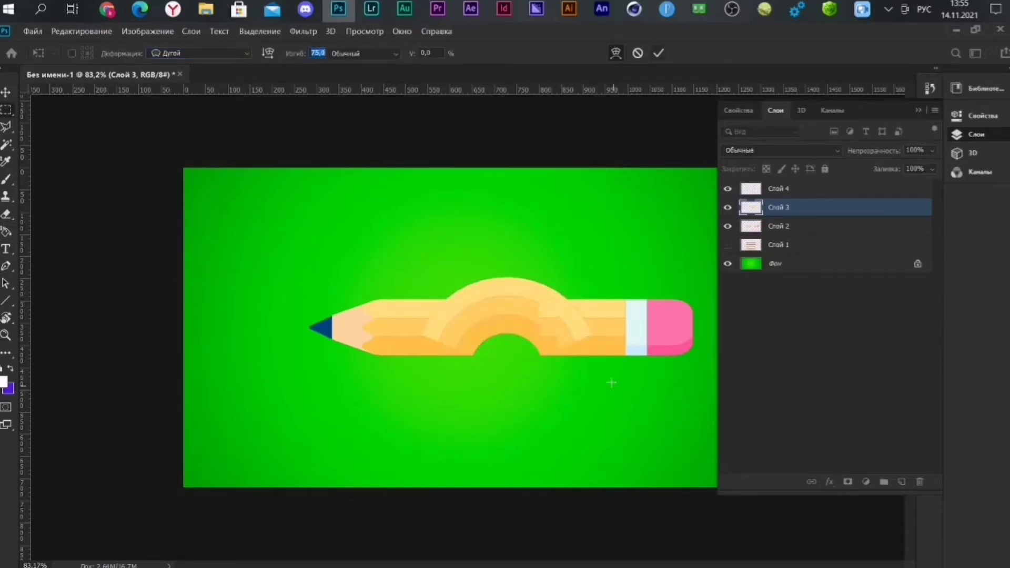
key("Return")
- Rotate the arched piece to about 66° and position it curving downward from the tip
key("ctrl+t")
mouse_move(612, 363)
left_mouse_down()
mouse_move(578, 353)
mouse_move(544, 387)
left_mouse_up()
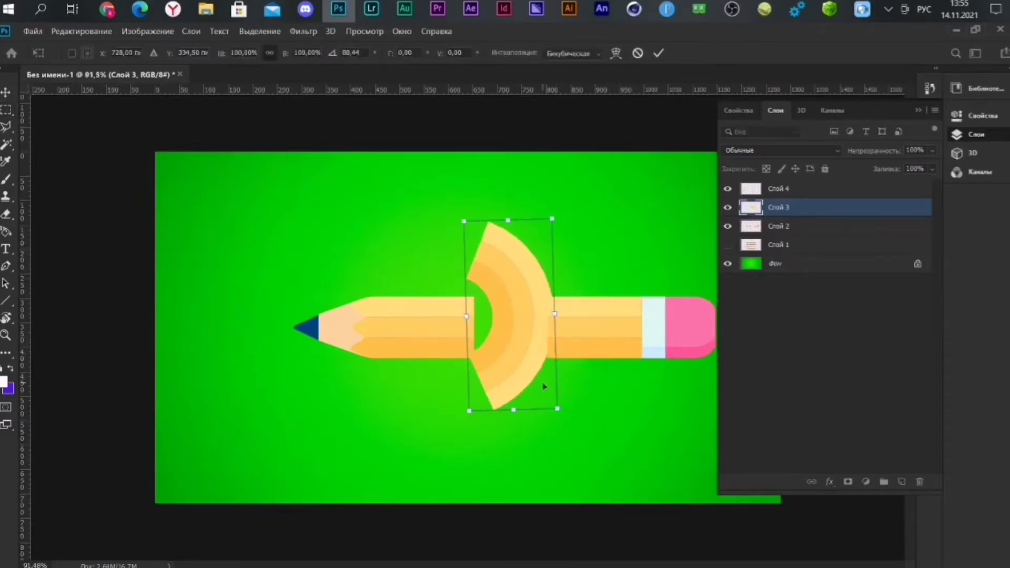
scroll(512, 412, "up", 2)
scroll(617, 458, "up", 1)
mouse_move(617, 457)
left_mouse_down()
mouse_move(620, 489)
mouse_move(649, 437)
left_mouse_up()
left_click_drag(473, 334, 476, 404)
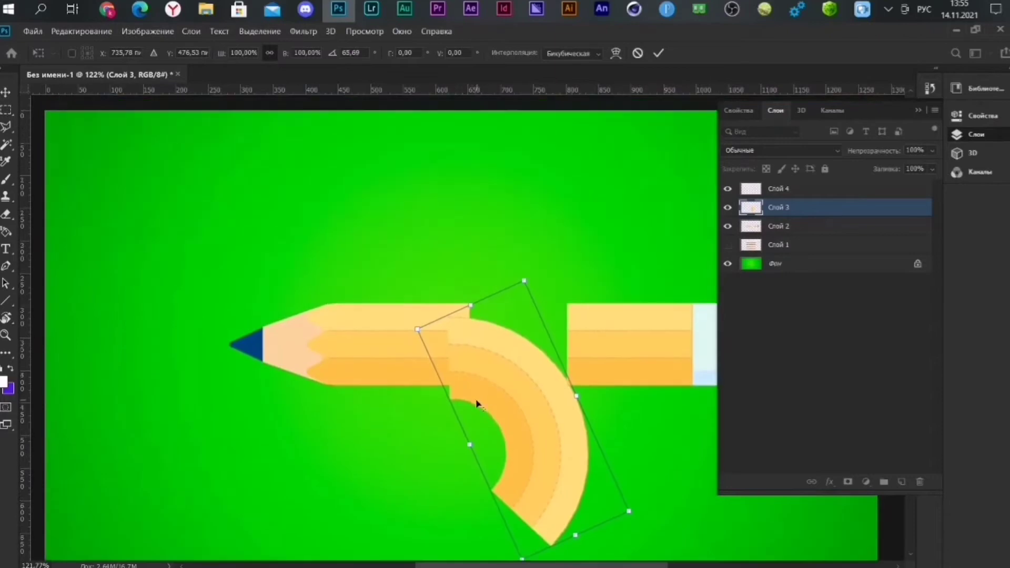
scroll(476, 404, "up", 7)
left_click_drag(539, 276, 573, 275)
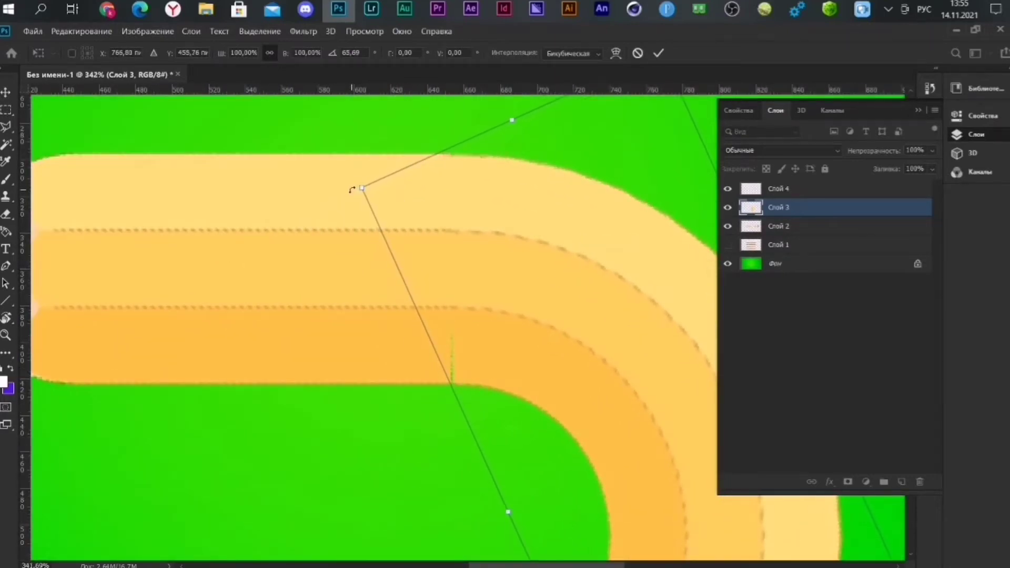
left_click_drag(351, 190, 350, 191)
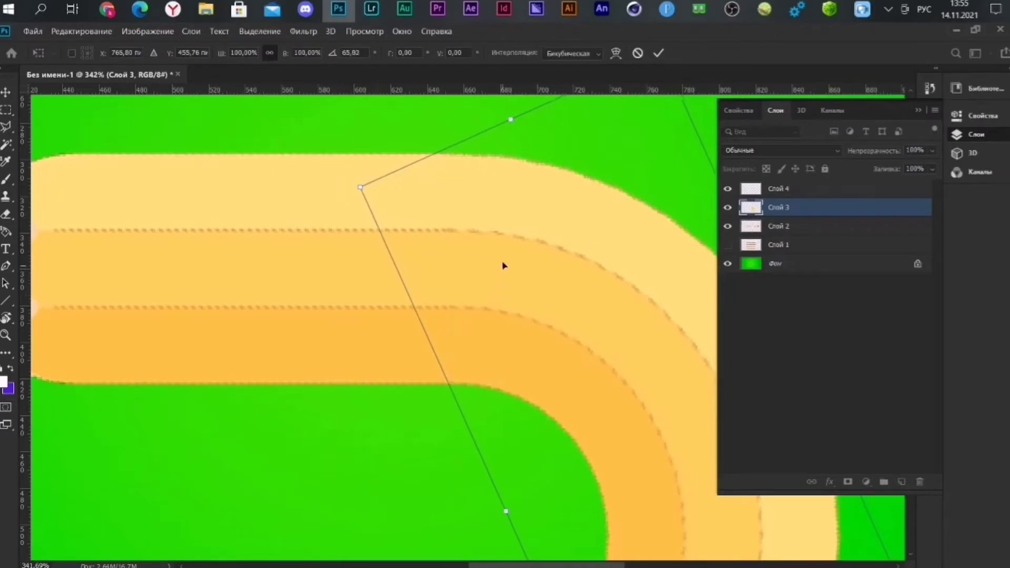
left_click(658, 53)
scroll(632, 489, "down", 5)
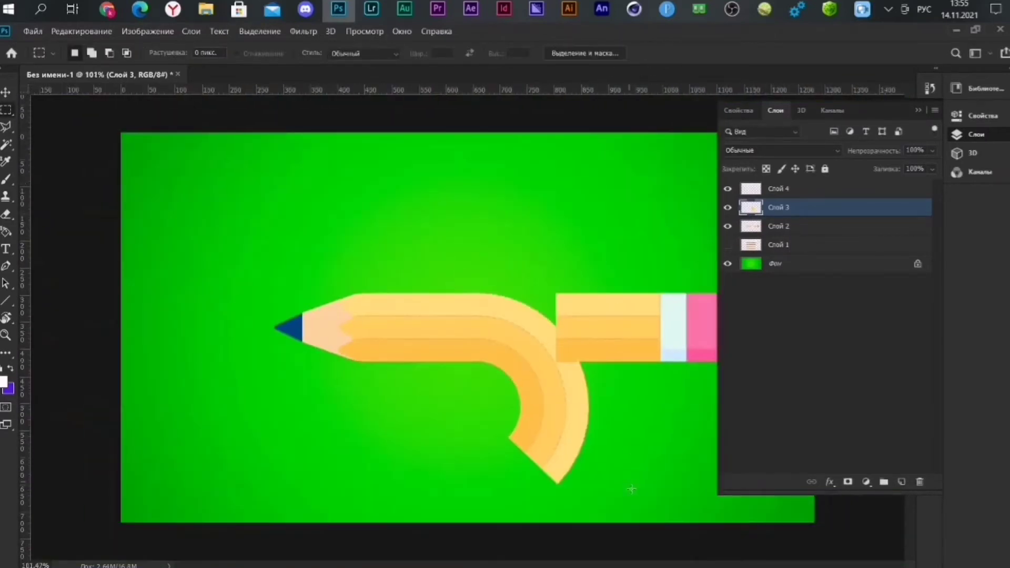
- Duplicate the curved pencil layer Слой 3
key("v")
right_click(838, 212)
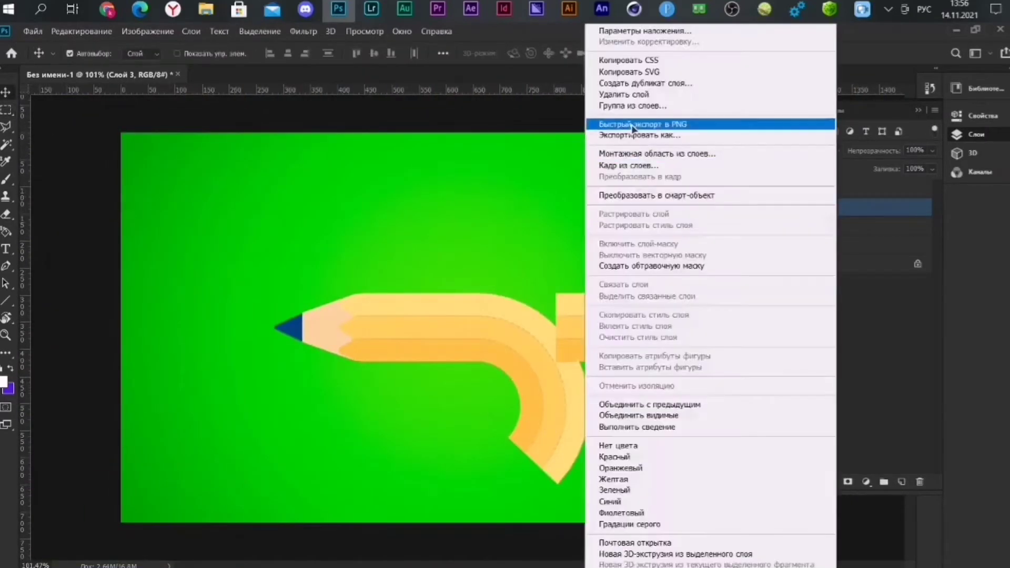
left_click(669, 125)
left_click(654, 171)
- Rotate the copied bend past 116° and nudge it to continue the loop from the first bend
key("ctrl+t")
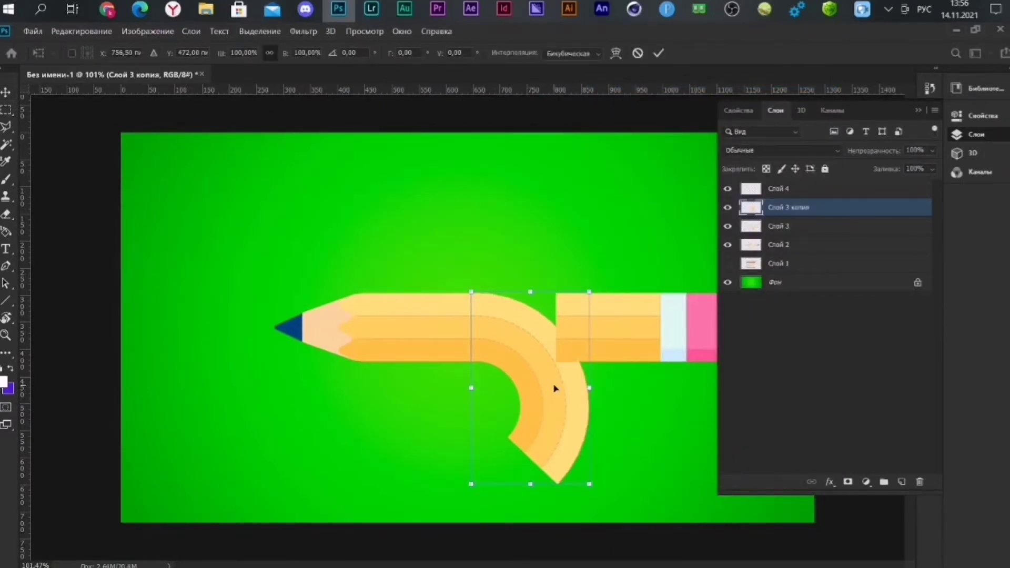
right_click(554, 388)
left_click(536, 218)
left_click_drag(609, 295, 586, 483)
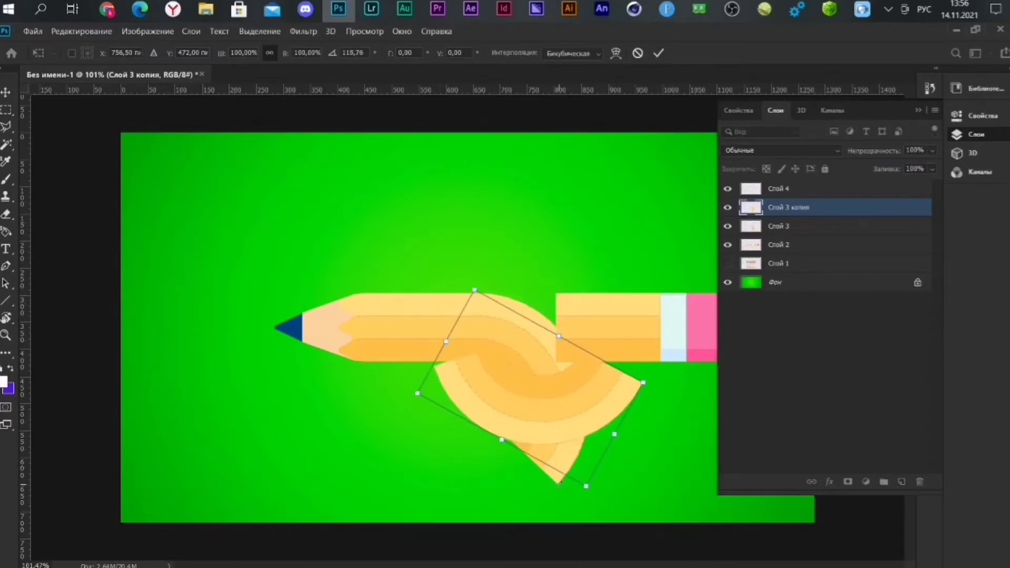
scroll(567, 446, "up", 3)
mouse_move(556, 440)
left_mouse_down()
mouse_move(559, 295)
mouse_move(604, 313)
mouse_move(605, 276)
left_mouse_up()
scroll(500, 316, "up", 3)
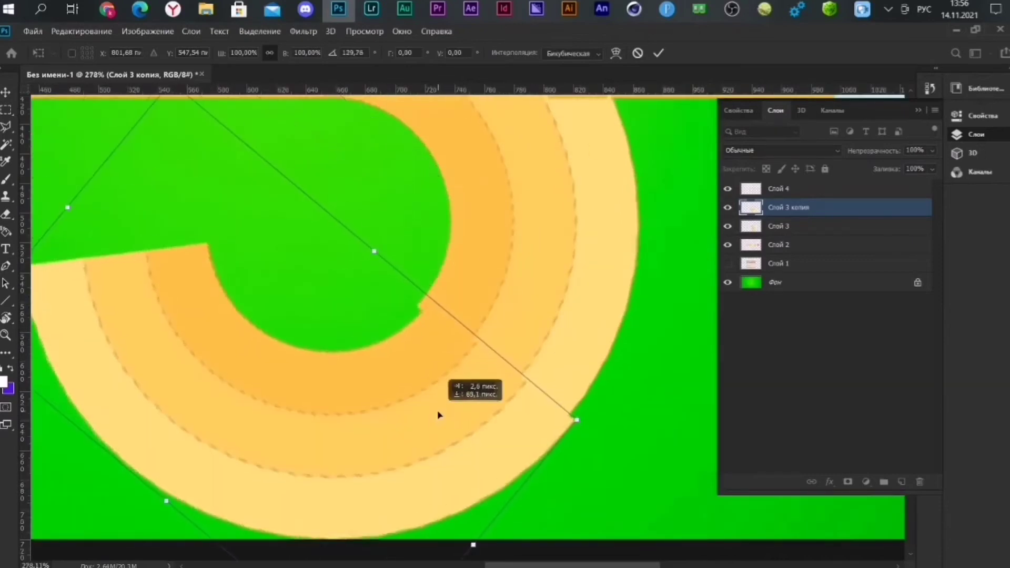
mouse_move(439, 413)
left_mouse_down()
mouse_move(424, 412)
mouse_move(429, 400)
left_mouse_up()
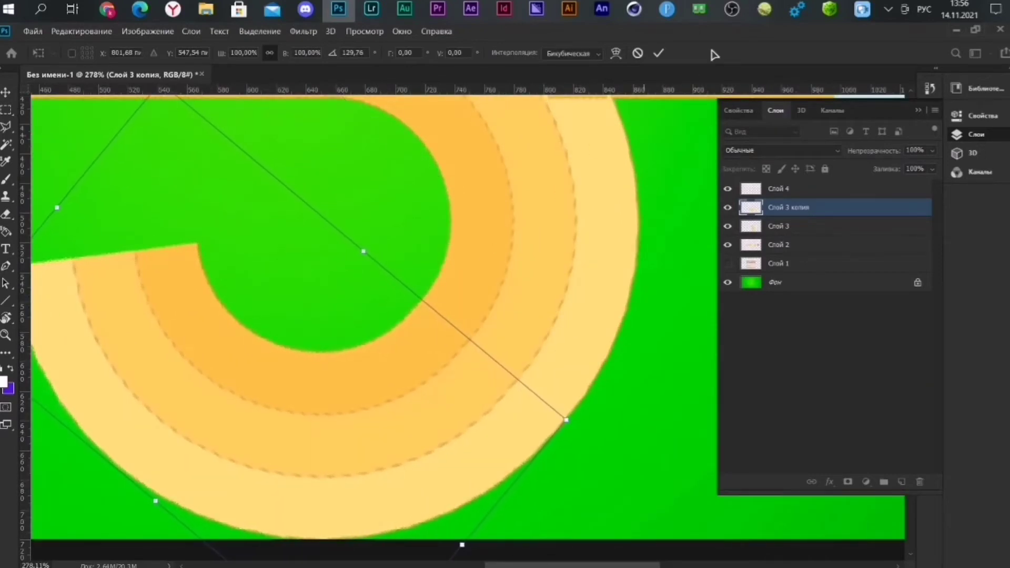
left_click(658, 52)
scroll(571, 125, "down", 5)
- Check how the straight pencil layer overlaps the bends by toggling its visibility
left_click(595, 318)
key("ctrl+t")
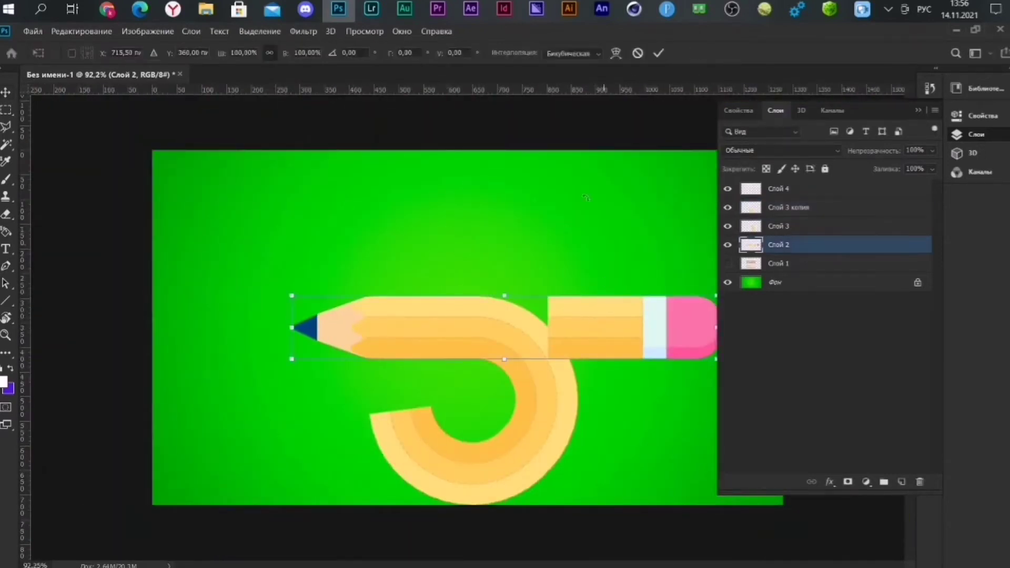
left_click(638, 53)
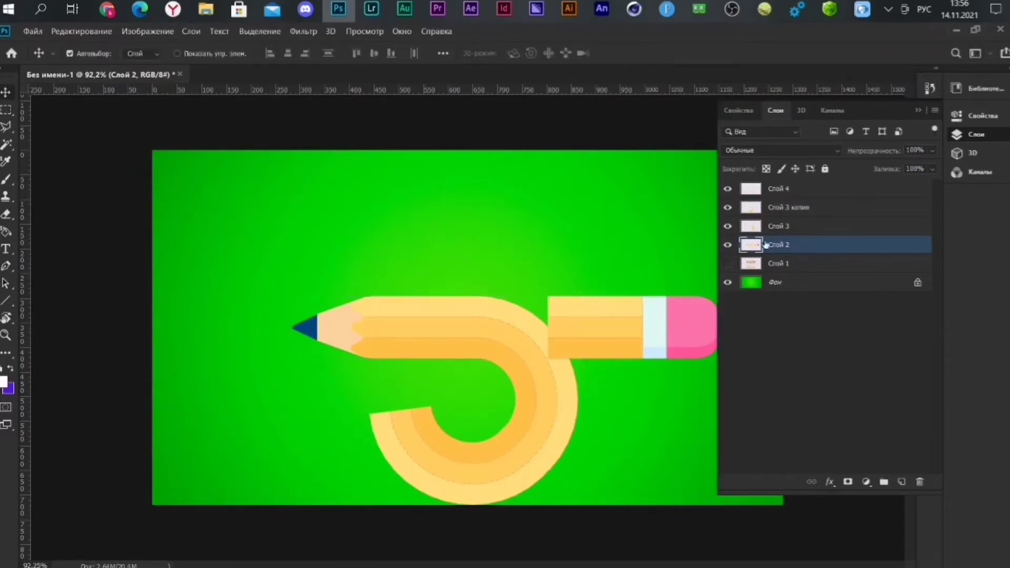
left_click(728, 245)
left_click(728, 245)
- Compare layer visibility, move Слой 2 just below Слой 4, and make Слой 4 active
double_click(728, 227)
left_click(728, 207)
left_click(728, 188)
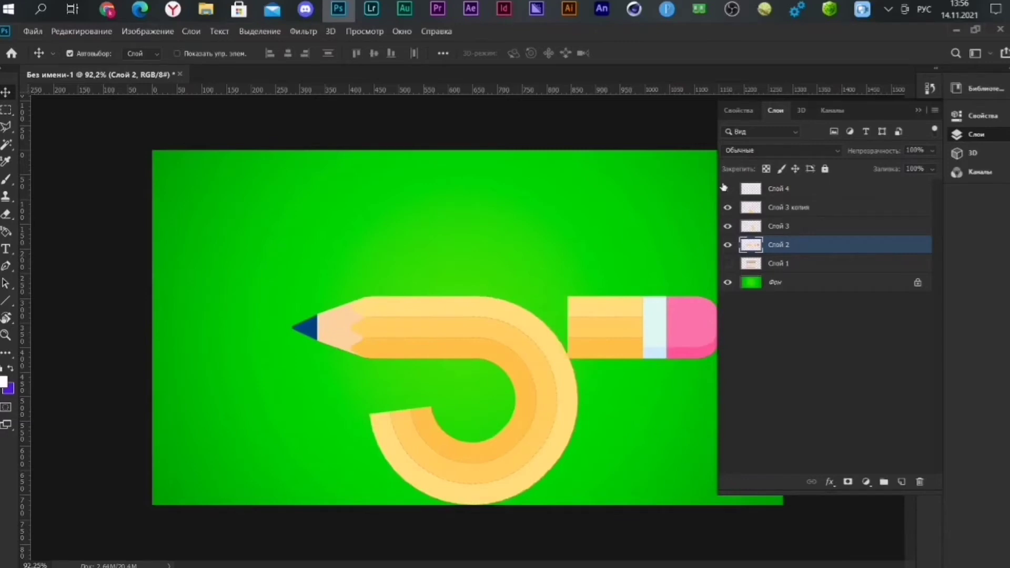
left_click(725, 188)
left_click_drag(786, 247, 771, 200)
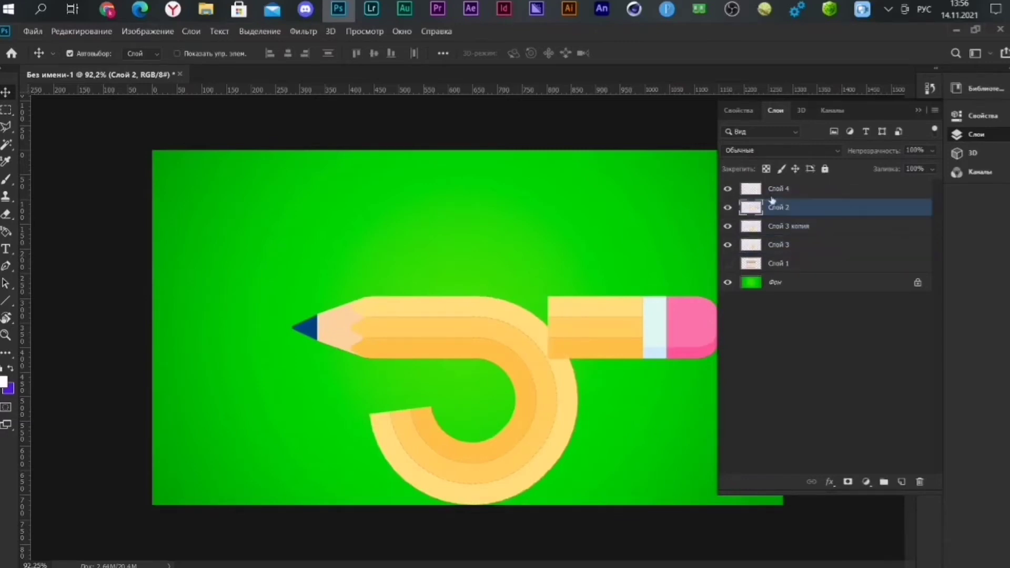
left_click(778, 188)
left_click(918, 110)
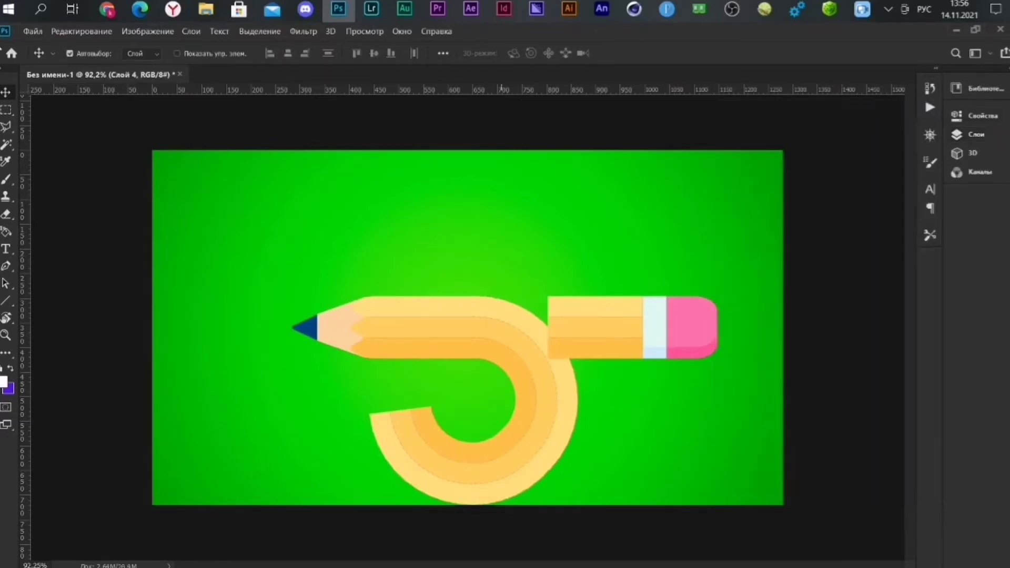
- Cut the pencil's eraser end onto its own layer with Layer via Cut
key("m")
left_click_drag(522, 265, 741, 376)
right_click(619, 316)
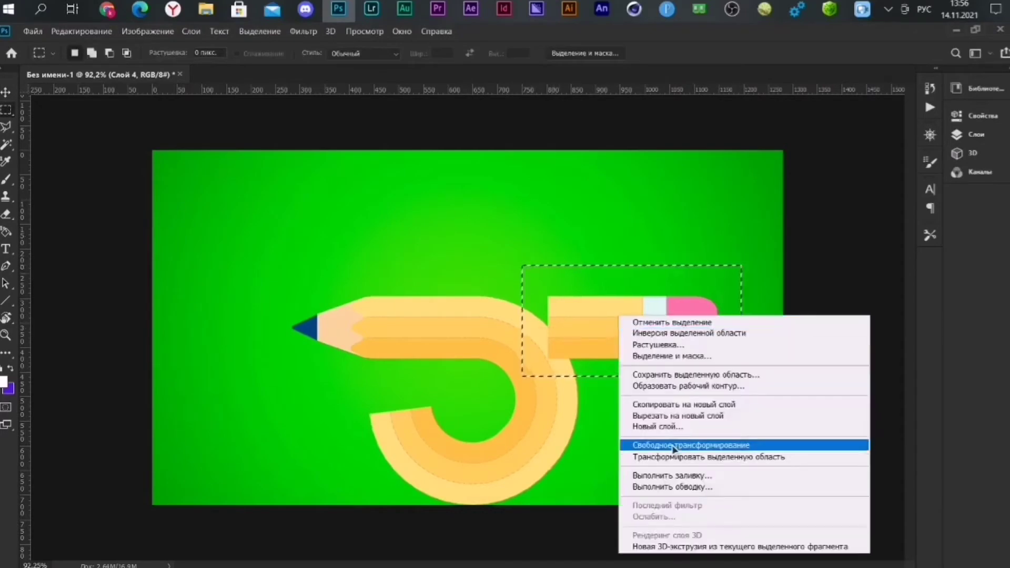
left_click(679, 416)
key("v")
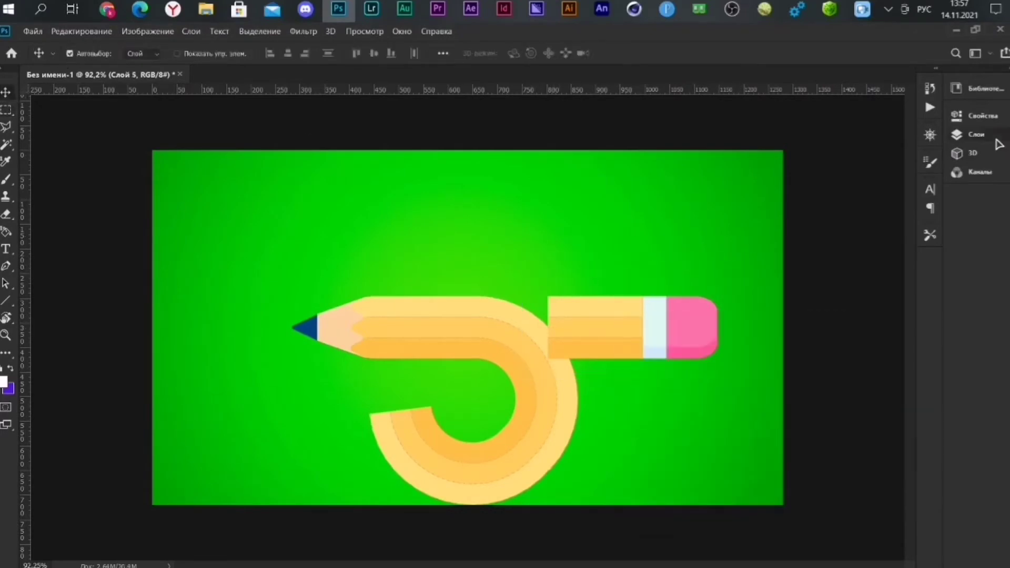
left_click(976, 134)
left_click(918, 110)
- Rotate the eraser piece 90°, flip it with pink on top, and place it above the loop
key("ctrl+t")
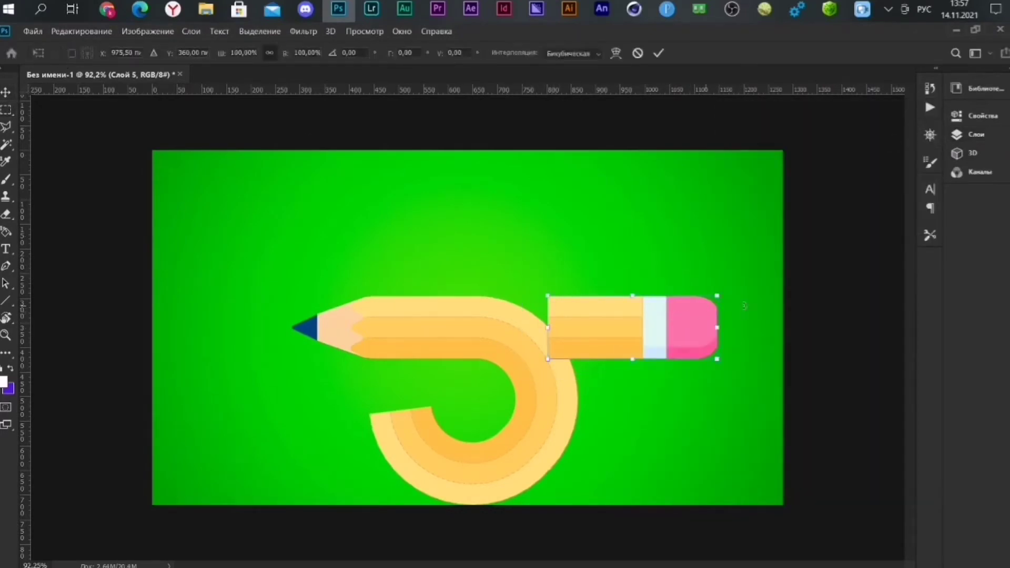
type("90")
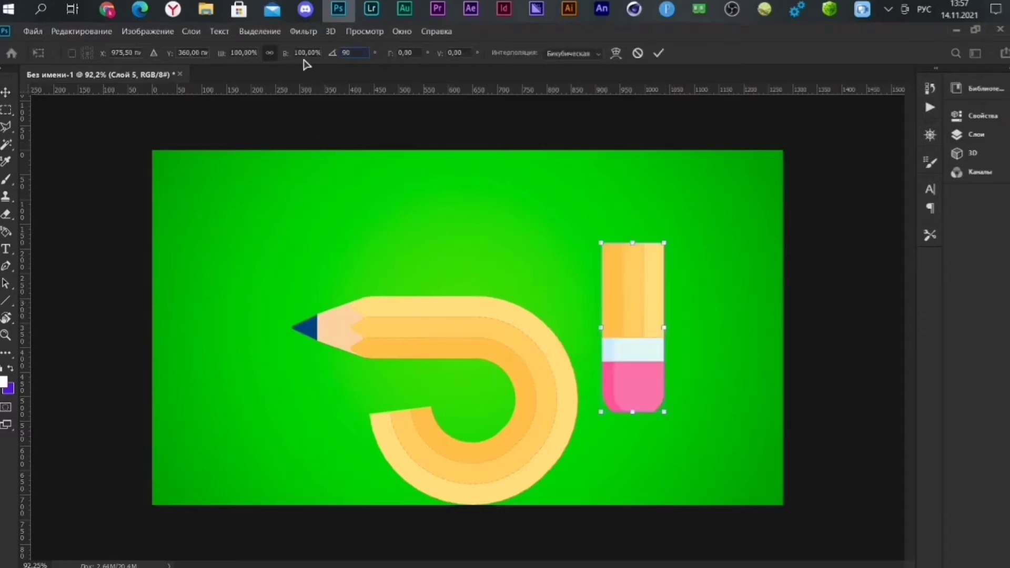
left_click(659, 52)
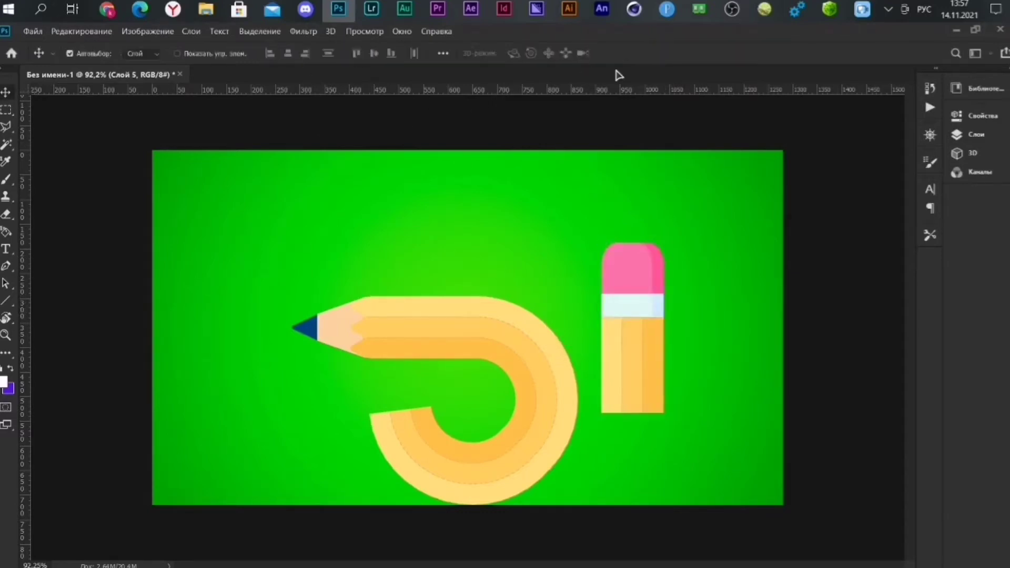
mouse_move(661, 320)
left_mouse_down()
mouse_move(398, 347)
mouse_move(421, 342)
left_mouse_up()
scroll(447, 400, "up", 5, "alt")
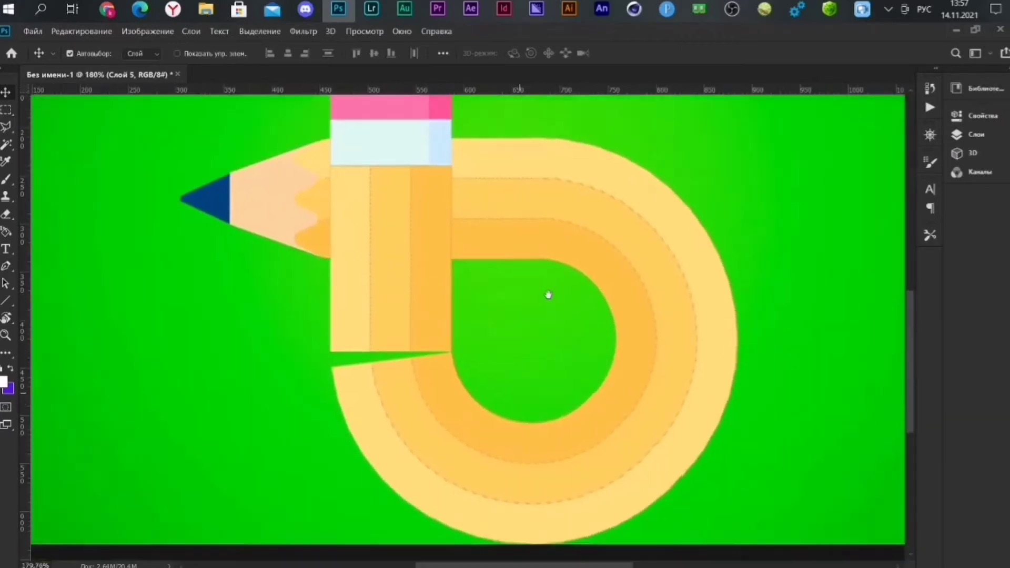
- Scale the lower ring piece slightly and rotate it about 4°
left_click_drag(548, 294, 568, 234)
left_click(459, 351)
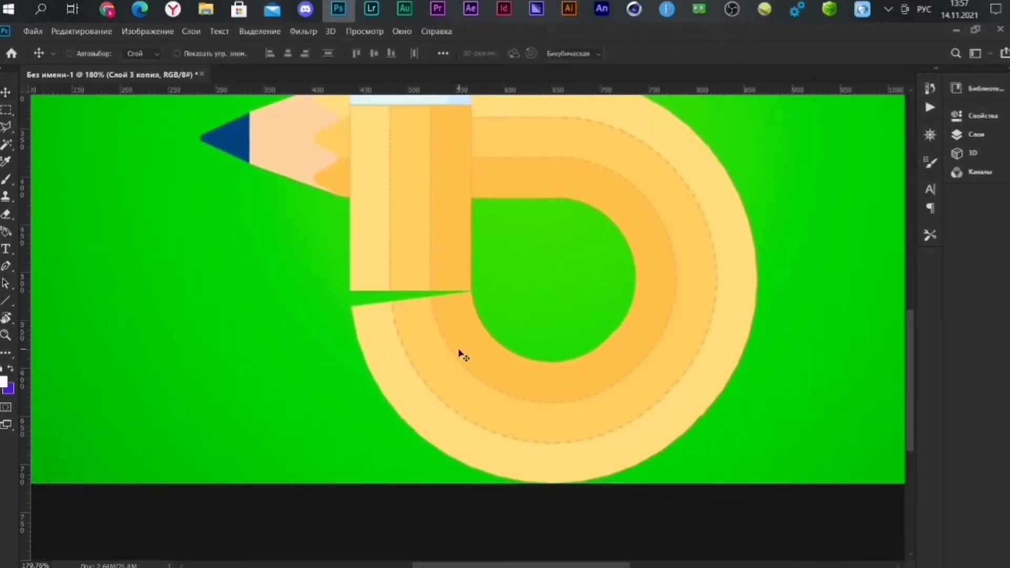
key("ctrl+t")
left_click_drag(348, 288, 345, 287)
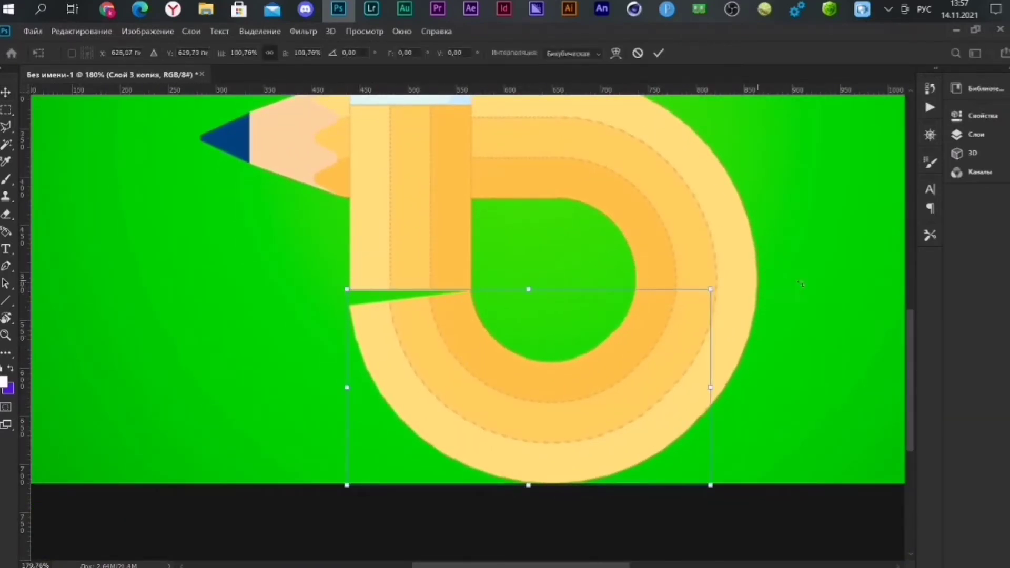
left_click_drag(735, 296, 739, 315)
scroll(537, 368, "up", 3, "alt")
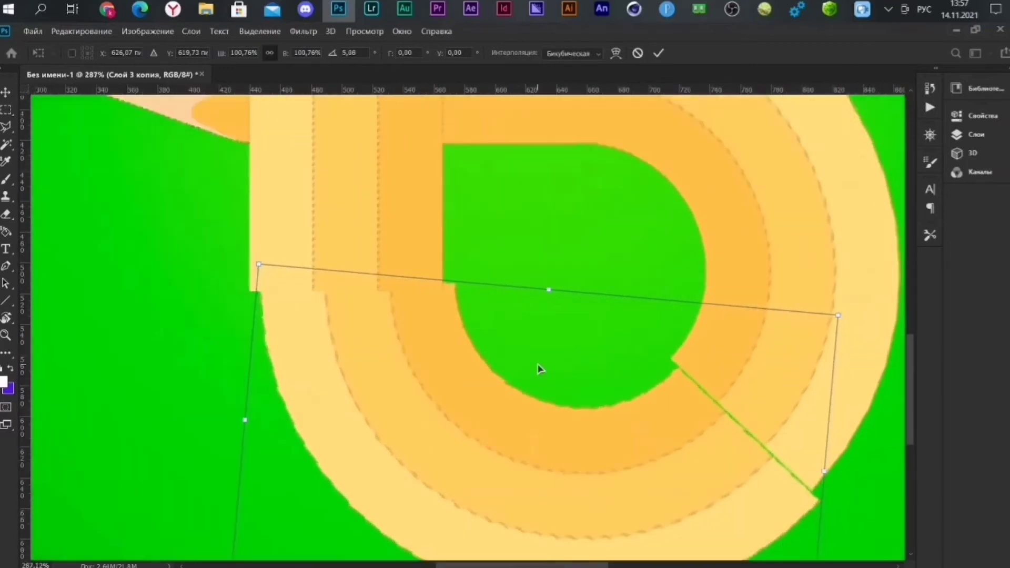
left_click_drag(548, 291, 550, 254)
- Fine-tune the ring's rotation, position and size to meet the upright pencil end
left_click_drag(568, 334, 558, 336)
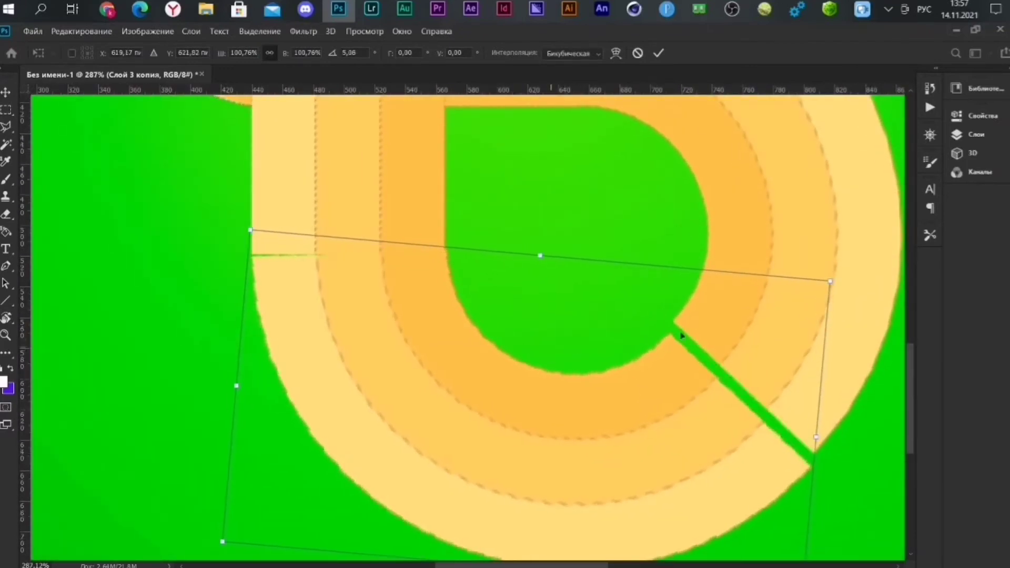
left_click_drag(837, 289, 844, 283)
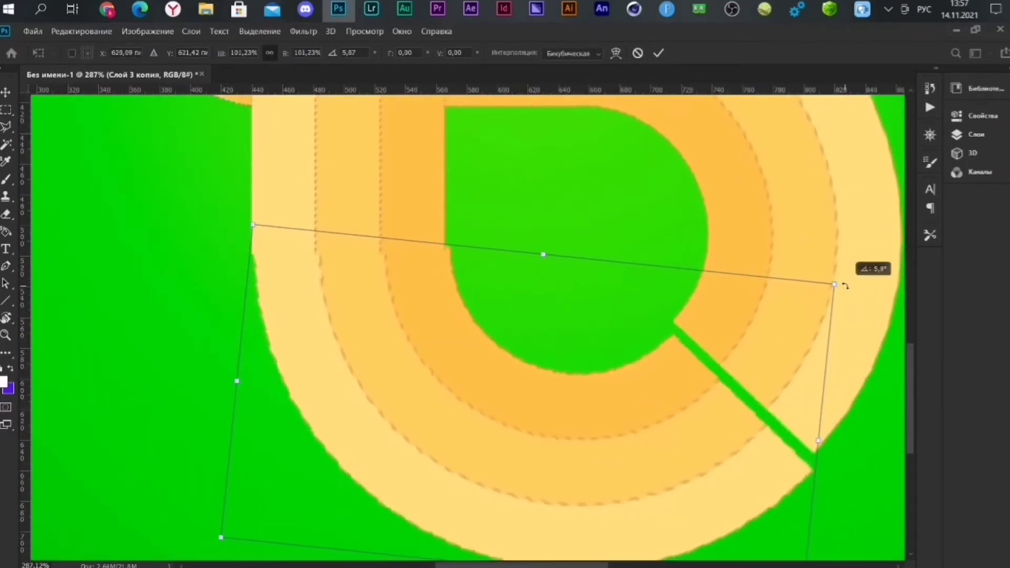
left_click_drag(635, 348, 636, 350)
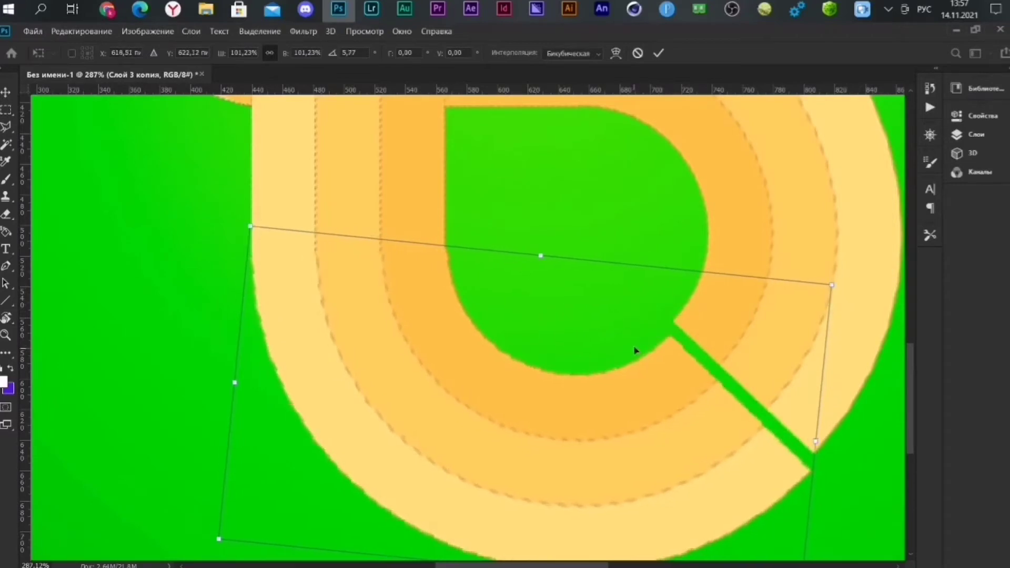
key("Down")
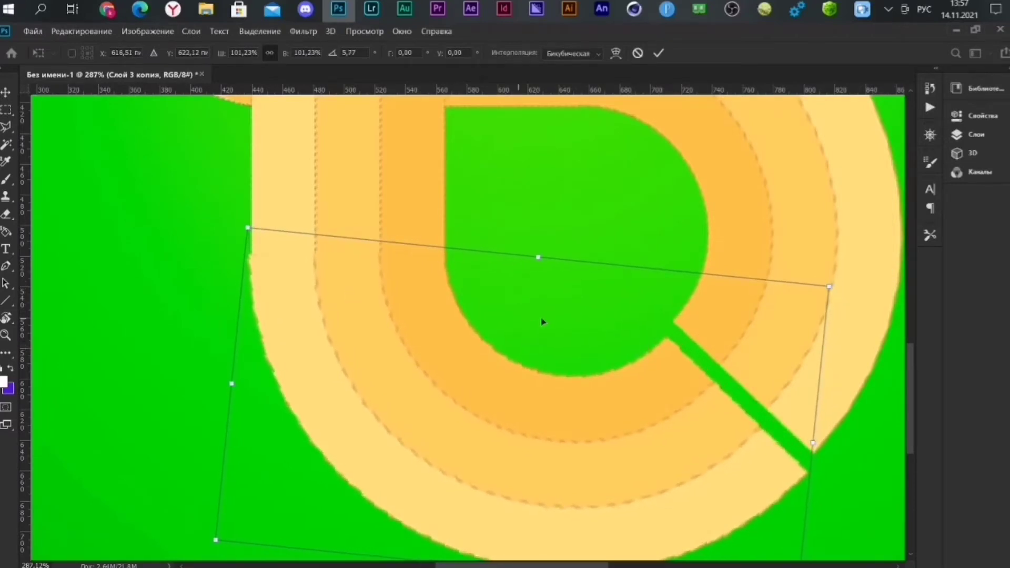
left_click_drag(246, 226, 249, 227)
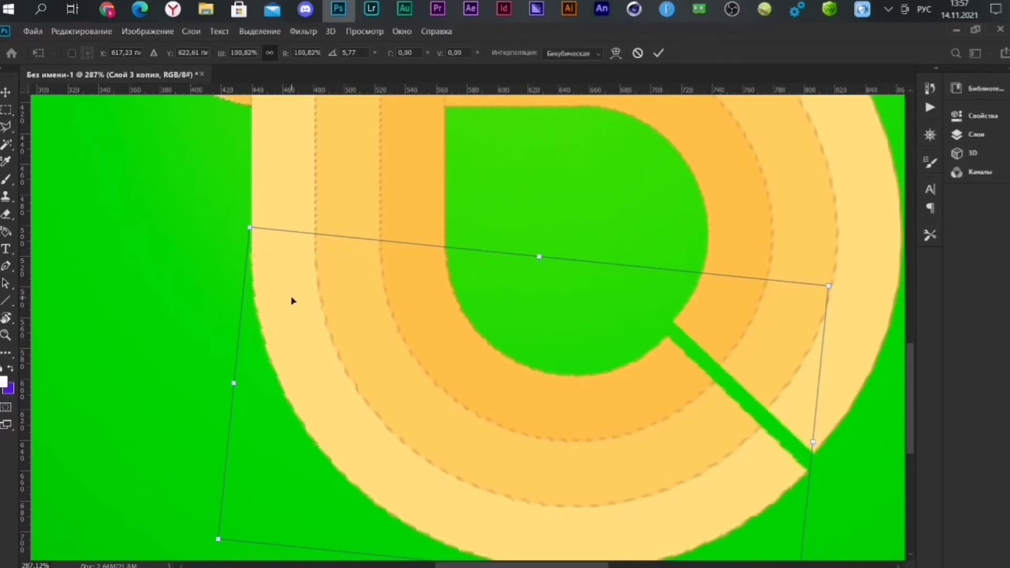
left_click(659, 52)
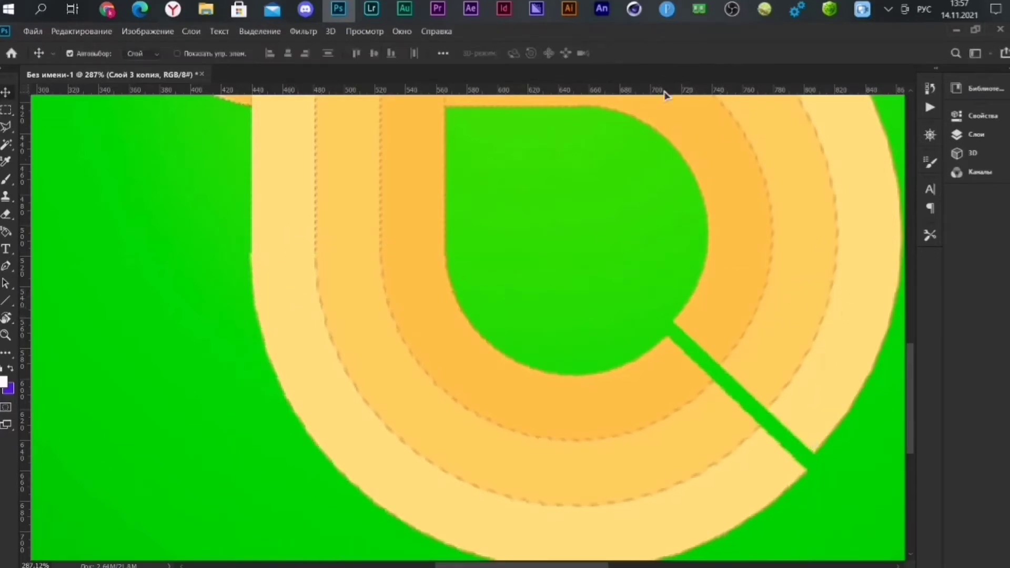
key("ctrl+0")
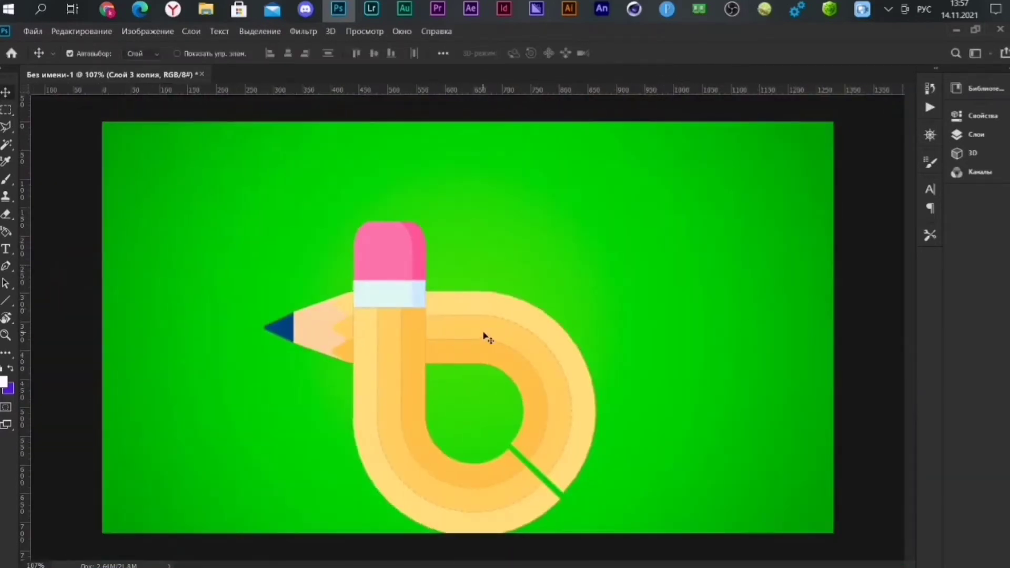
- Warp the copied bend's mesh, pulling its lower-right corner to close the green gap
scroll(513, 492, "up", 3)
scroll(545, 519, "up", 3)
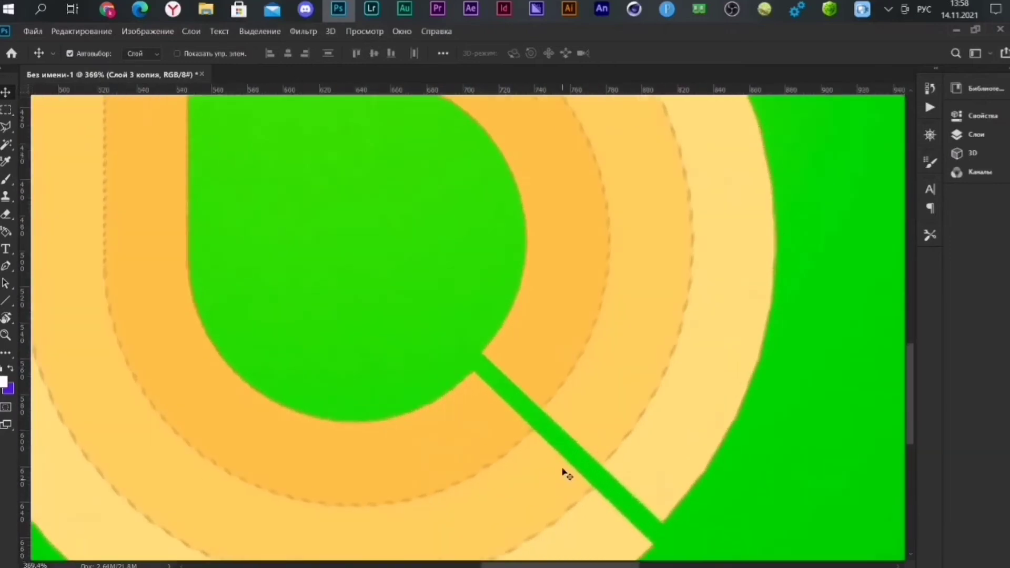
left_click_drag(563, 474, 545, 305)
scroll(526, 312, "up", 1)
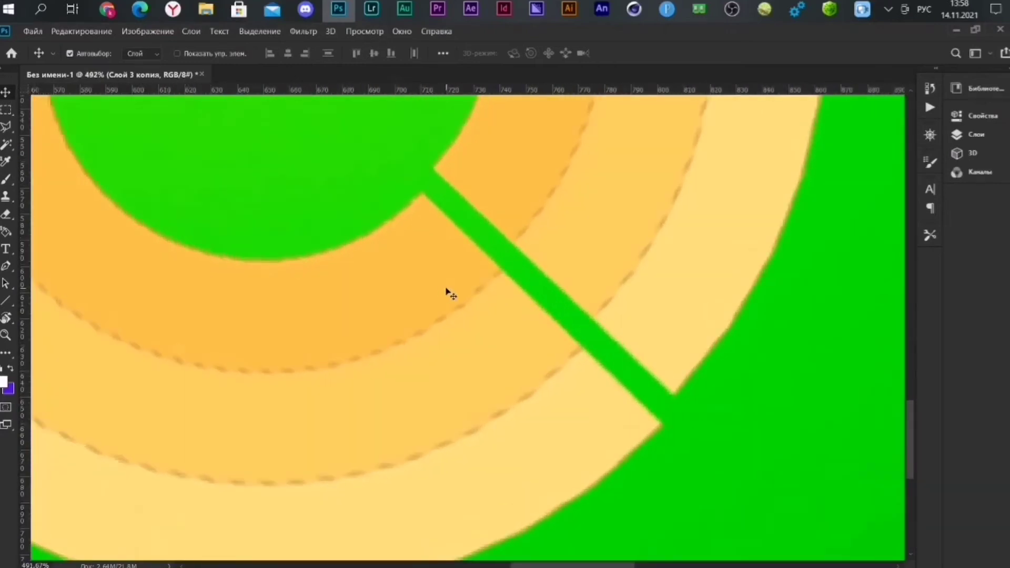
key("ctrl+t")
left_click(617, 53)
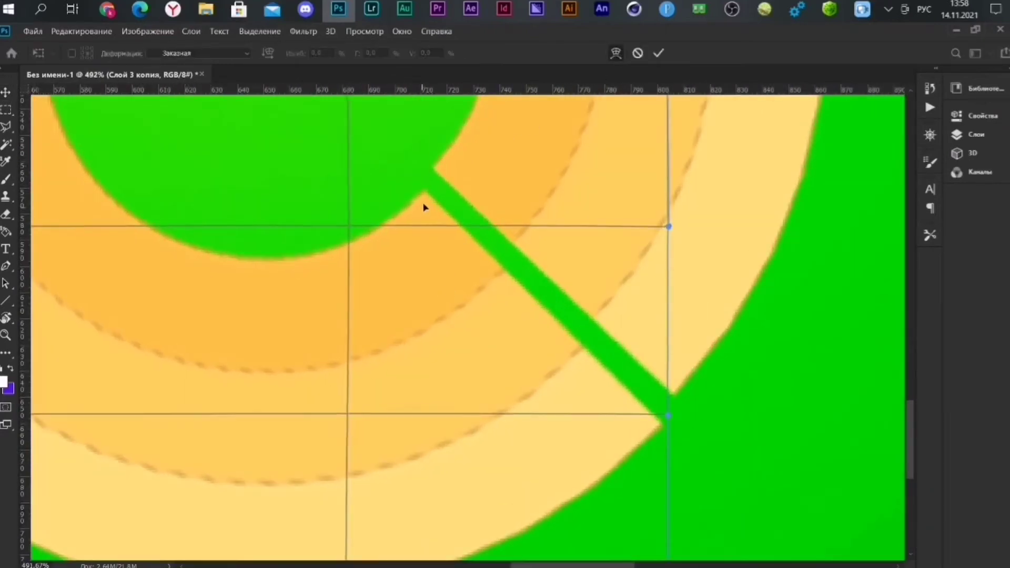
left_click_drag(423, 207, 434, 184)
mouse_move(640, 415)
left_mouse_down()
mouse_move(658, 415)
mouse_move(664, 399)
left_mouse_up()
scroll(306, 246, "down", 5)
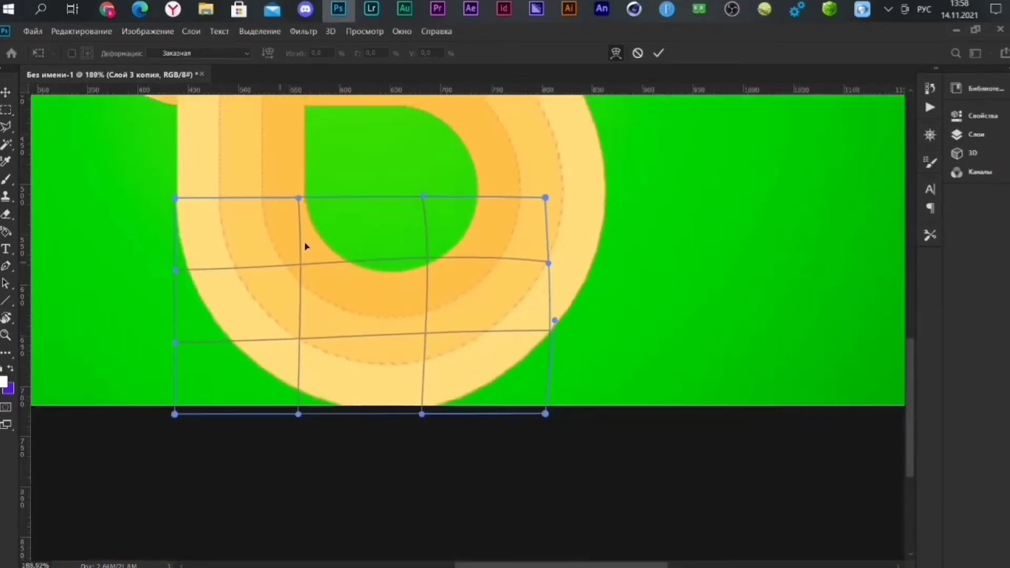
left_click(659, 55)
scroll(485, 151, "down", 4)
scroll(485, 151, "up", 1)
left_click(976, 134)
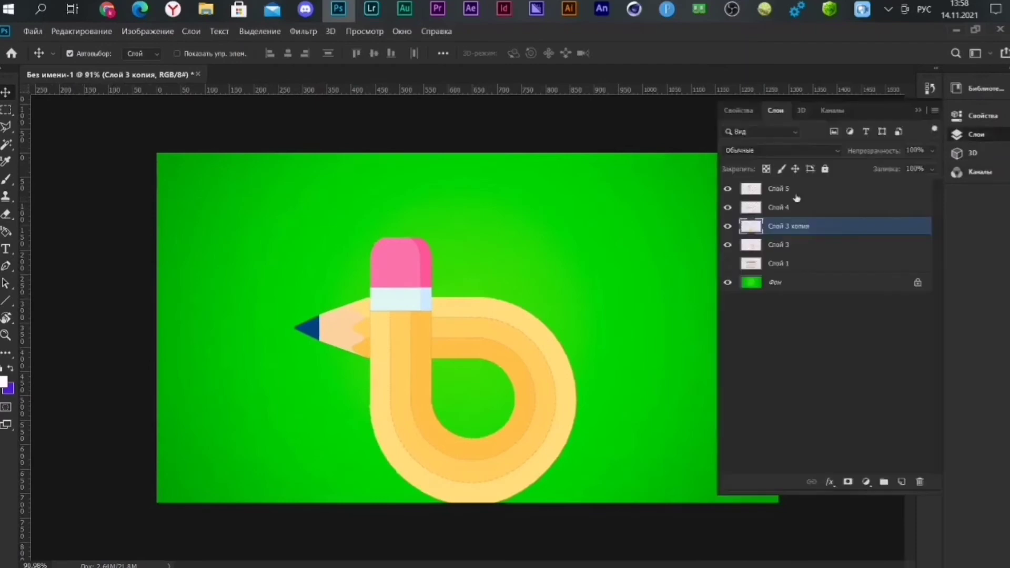
- Merge the pencil layers down to Слой 1 and move them, then undo it
left_click(766, 270)
left_click(778, 189, "shift")
key("ctrl+e")
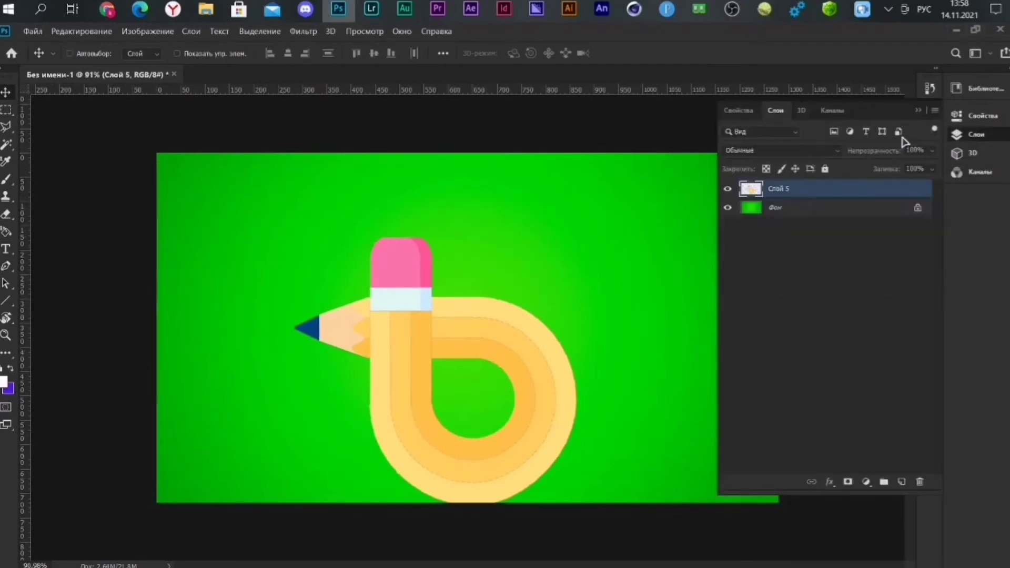
left_click(918, 110)
left_click_drag(557, 355, 576, 320)
scroll(569, 321, "down", 2)
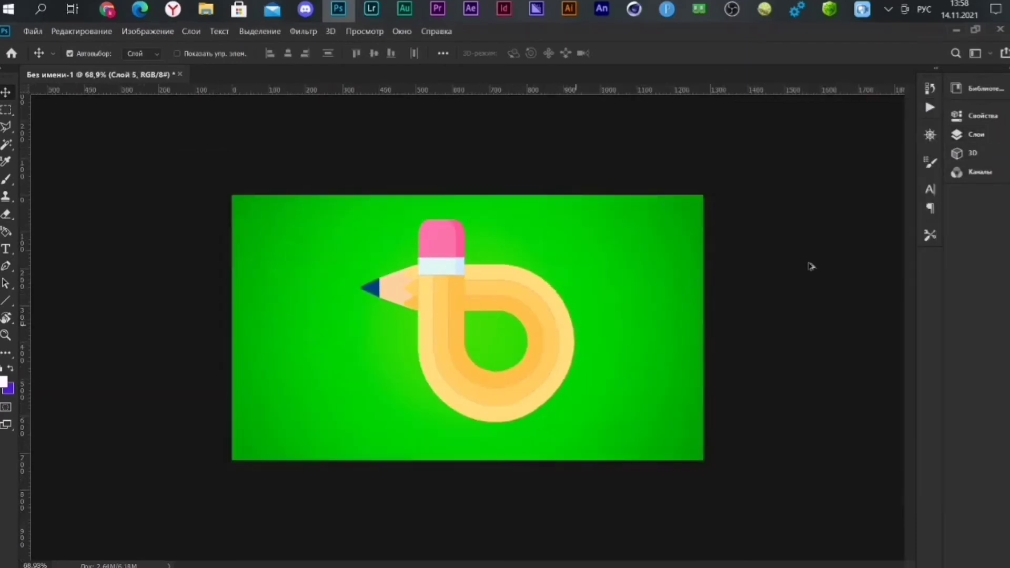
key("ctrl+z")
- Merge pencil layers Слой 5 through Слой 3, hide the result, and show the rope samples layer
left_click(976, 135)
left_click(771, 247)
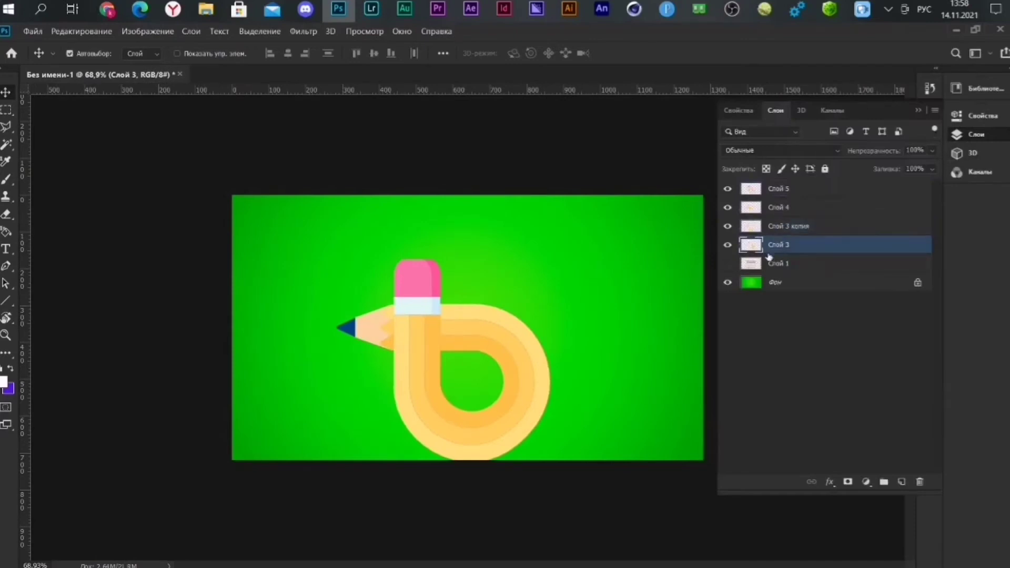
left_click(779, 188, "shift")
key("ctrl+e")
left_click_drag(528, 363, 552, 318)
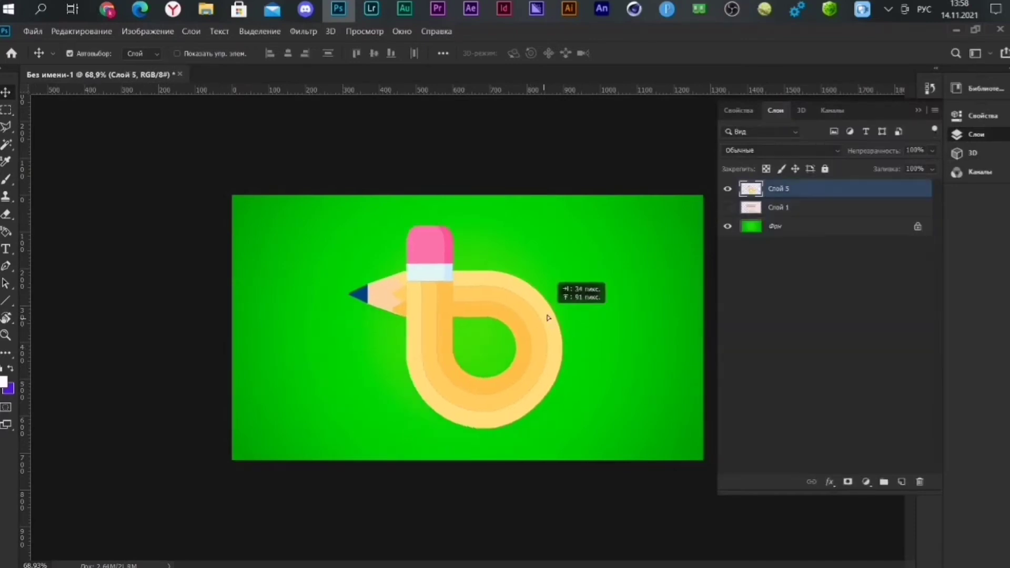
left_click(727, 188)
left_click(744, 207)
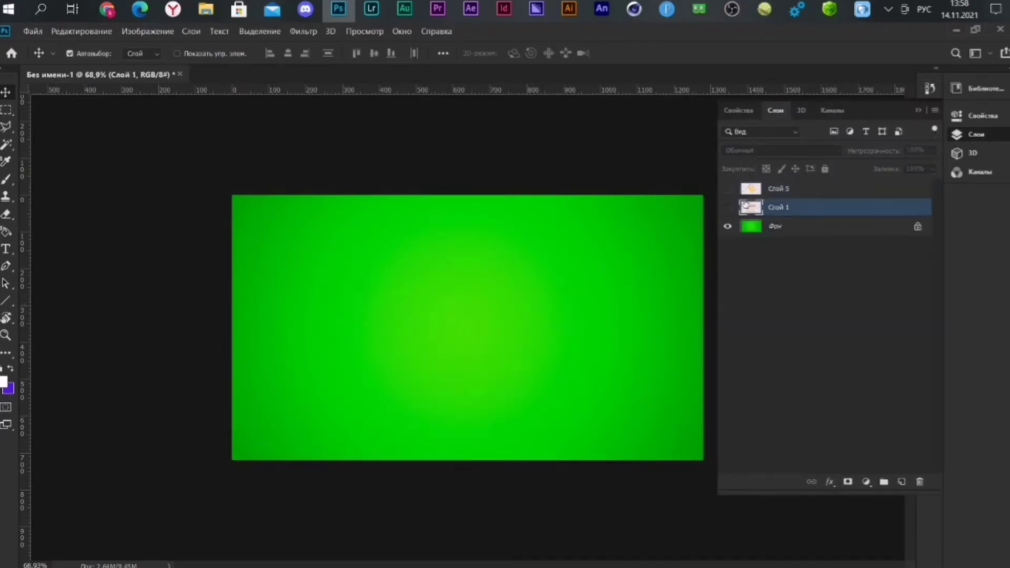
- Copy the third rope sample onto its own layer and delete the layer holding all the ropes
left_click(916, 109)
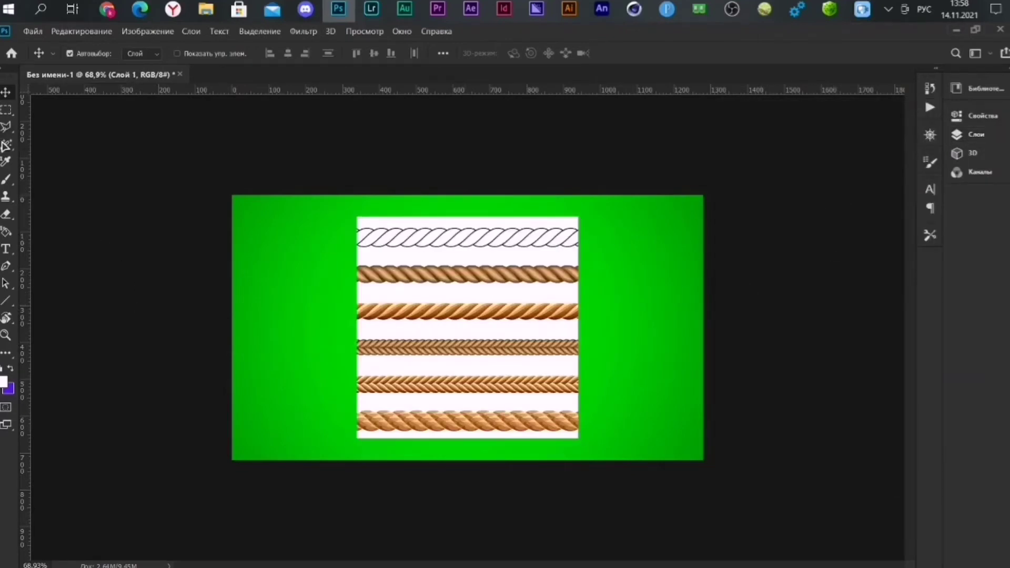
key("w")
key("ctrl+plus")
left_click(5, 110)
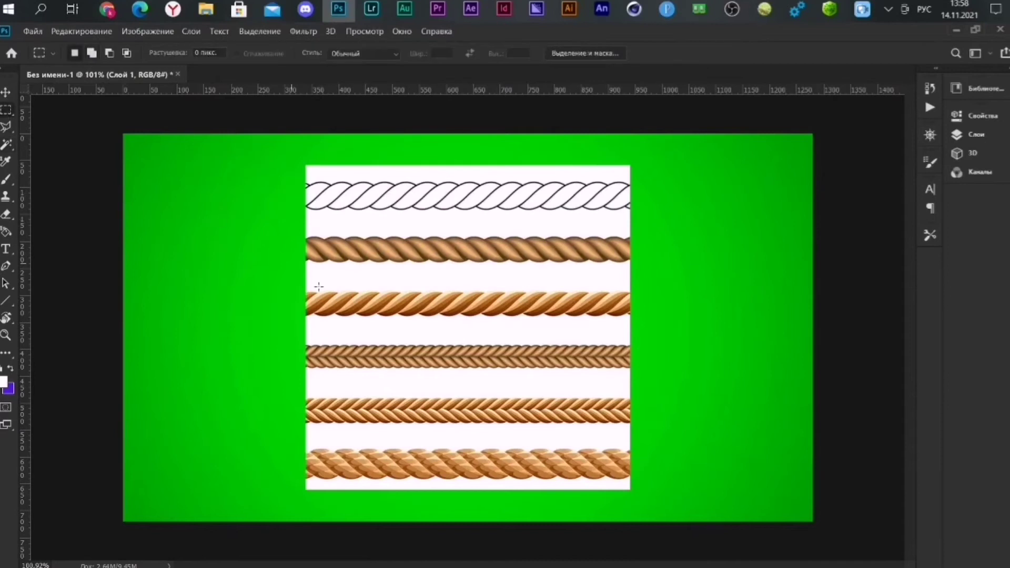
left_click_drag(284, 286, 654, 327)
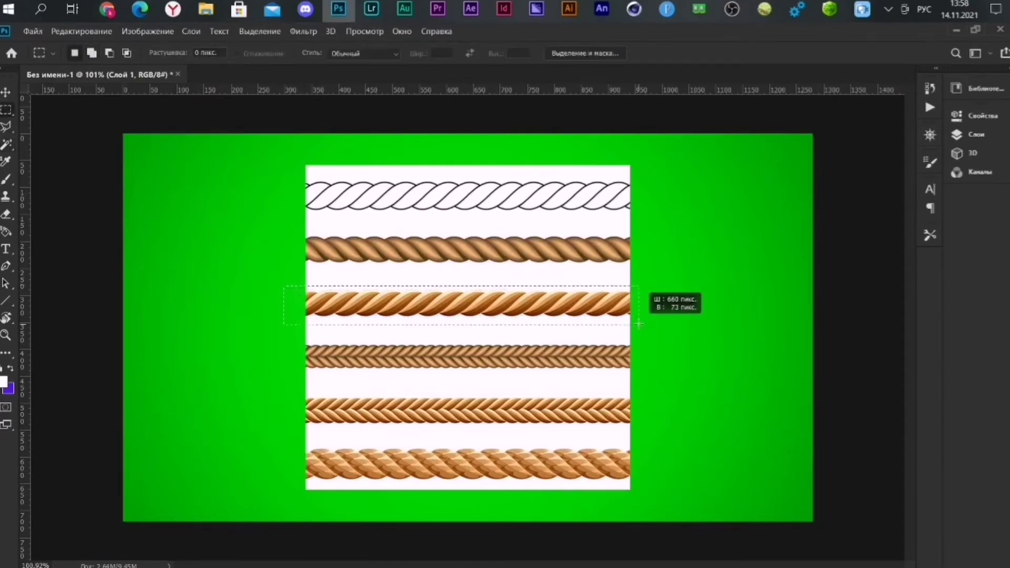
right_click(557, 308)
left_click(605, 408)
left_click(975, 134)
left_click(839, 224)
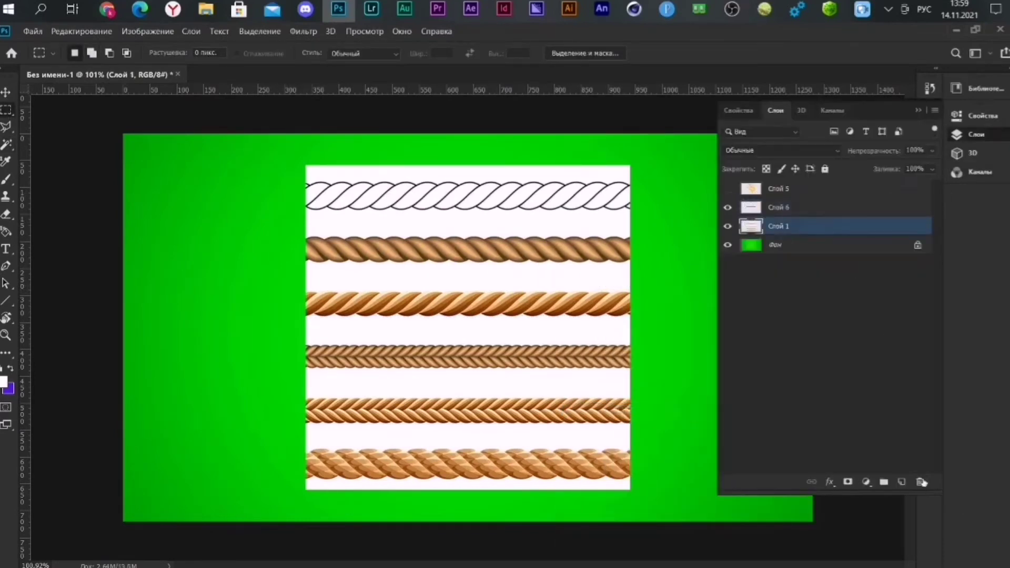
key("Delete")
- Fit the remaining rope in view and duplicate the rope strip onto its own layer
key("ctrl+0")
scroll(568, 233, "up", 3)
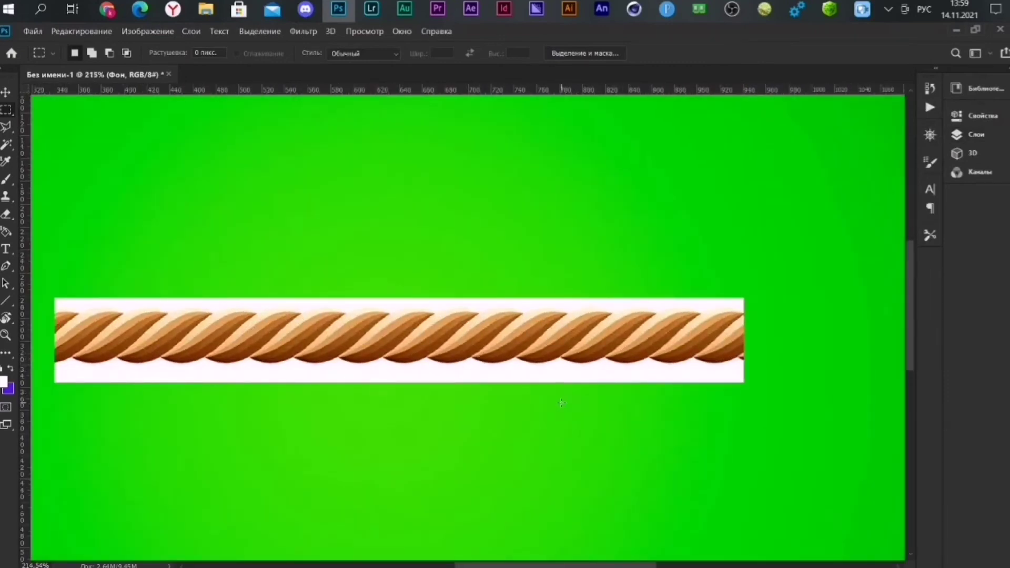
key("w")
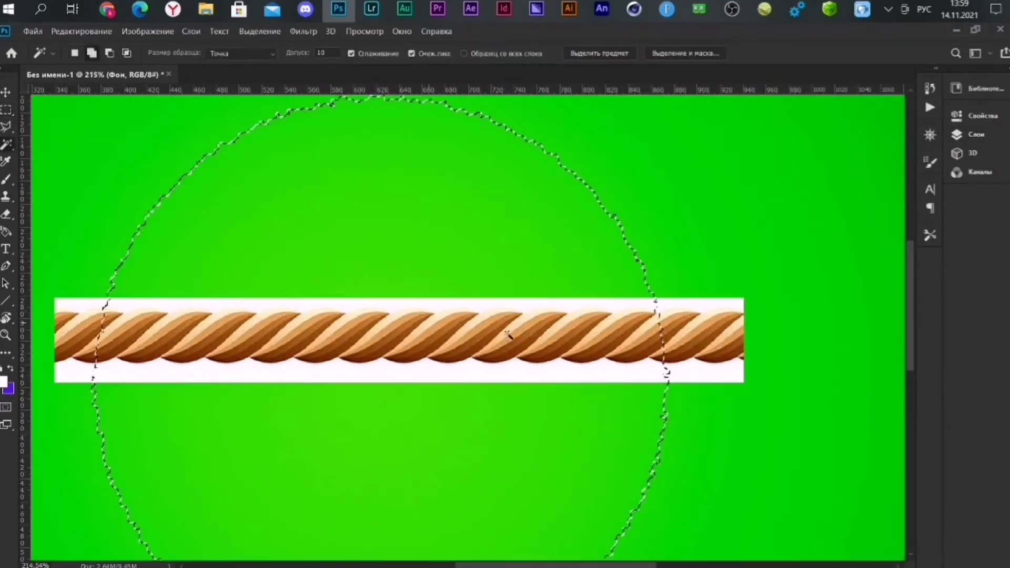
scroll(368, 326, "down", 5)
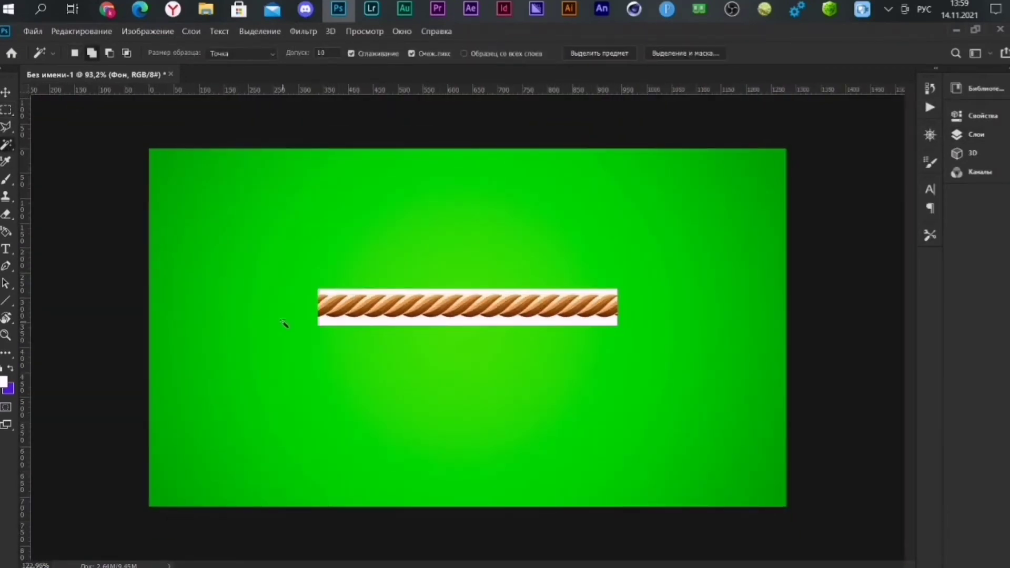
scroll(284, 323, "up", 3)
scroll(284, 323, "up", 2)
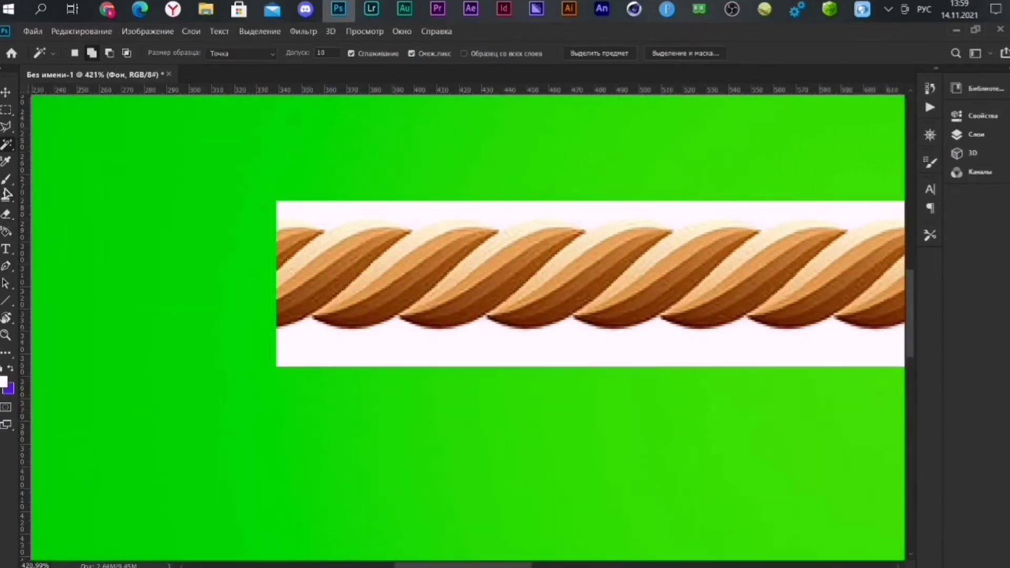
right_click(17, 147)
left_click(63, 153)
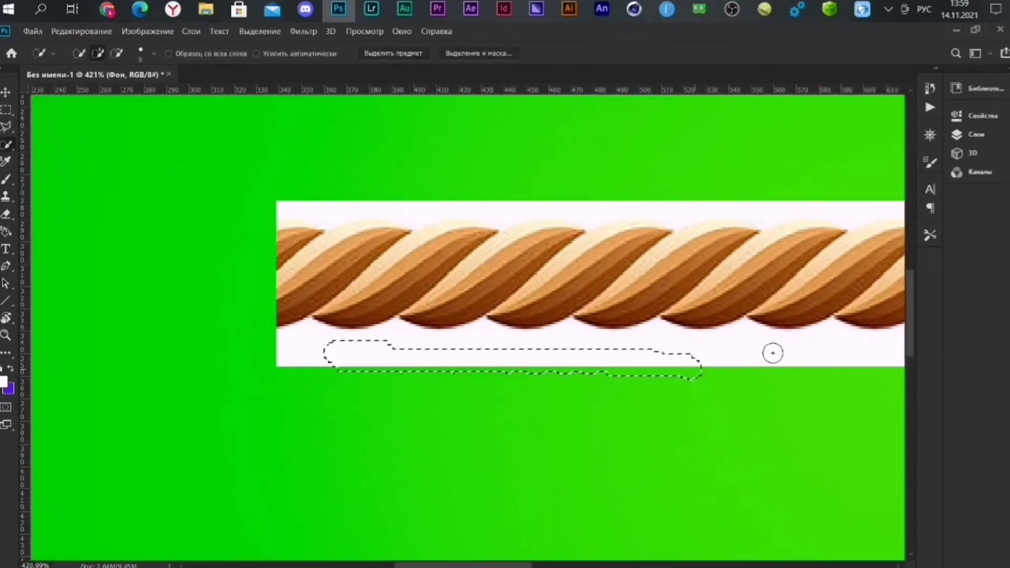
left_click(976, 134)
key("ctrl+j")
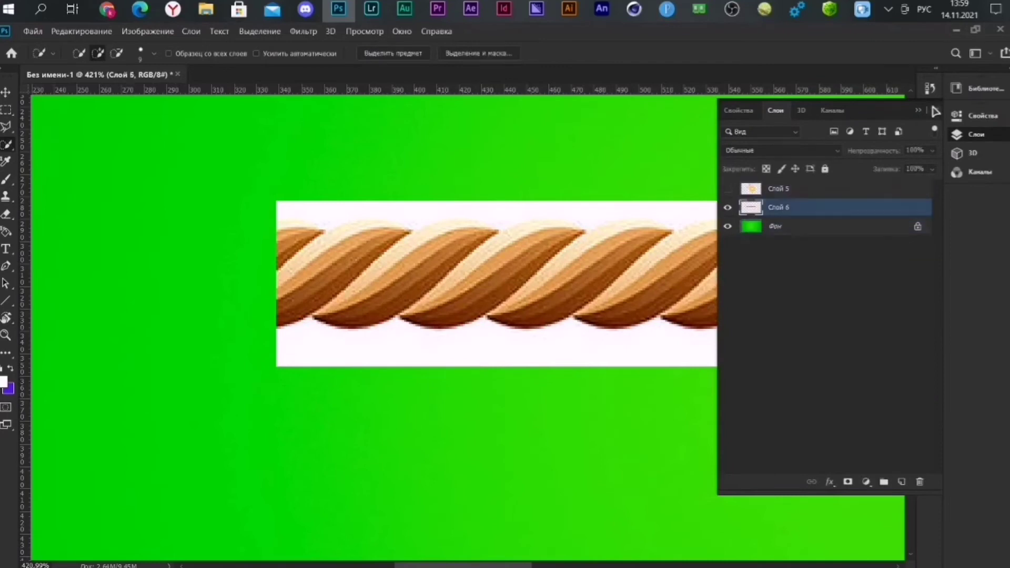
left_click(918, 110)
- Quick-select the white strip around the rope, excluding the rope's left end
left_click_drag(414, 353, 764, 354)
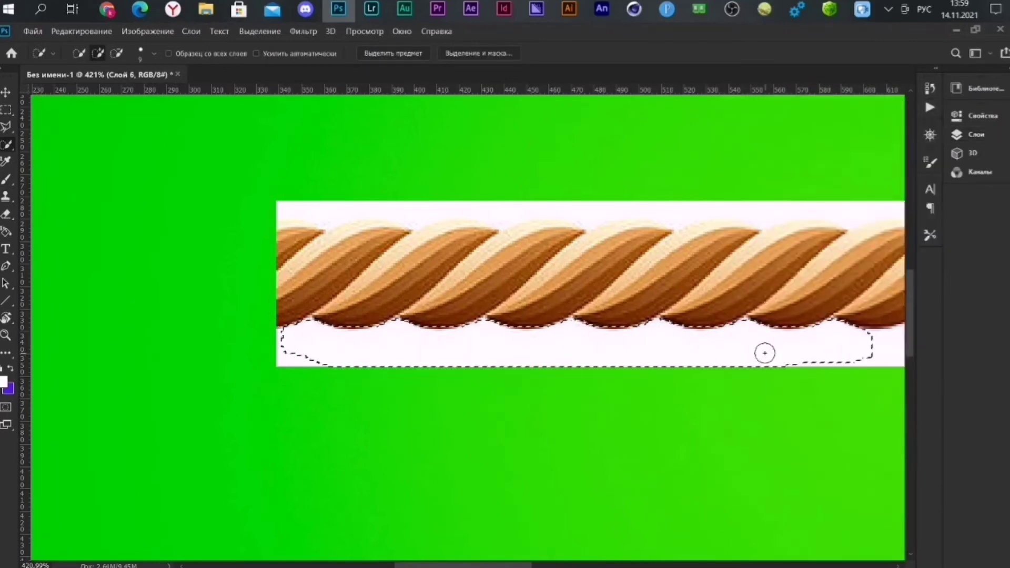
scroll(764, 354, "down", 3)
left_click_drag(508, 385, 72, 424)
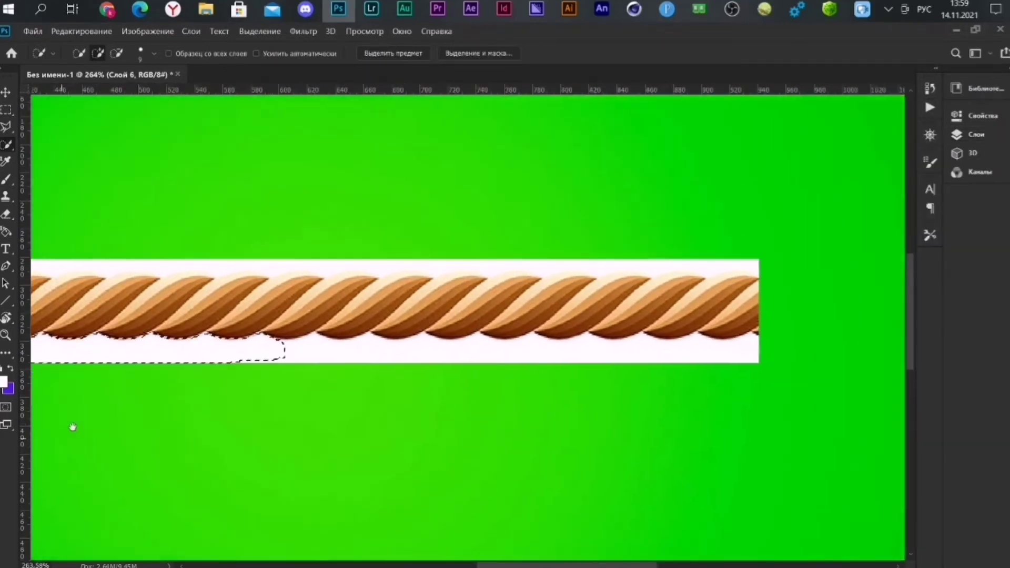
mouse_move(757, 366)
left_mouse_down()
mouse_move(593, 285)
mouse_move(652, 281)
left_mouse_up()
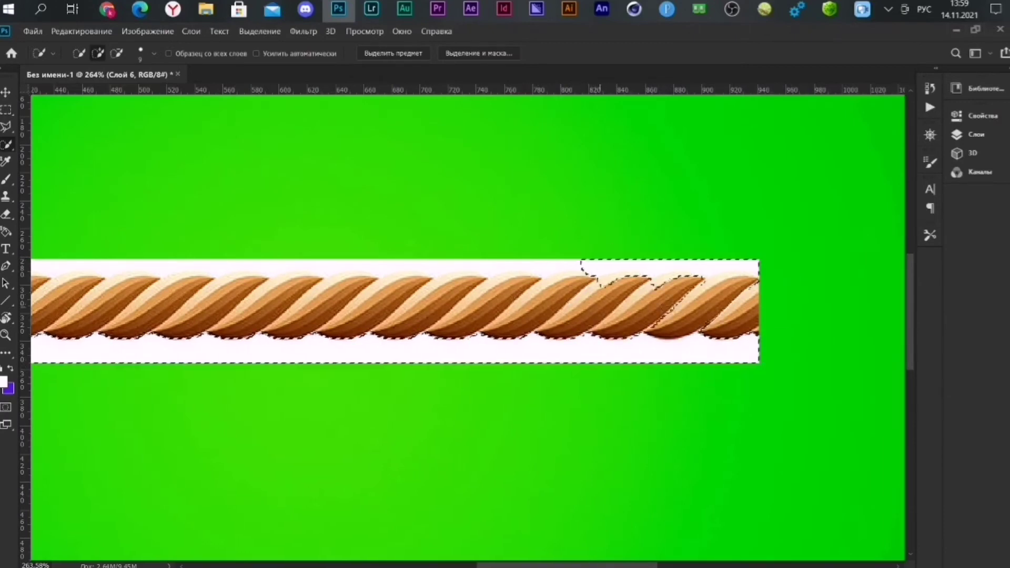
mouse_move(585, 268)
left_mouse_down()
mouse_move(819, 283)
mouse_move(239, 283)
left_mouse_up()
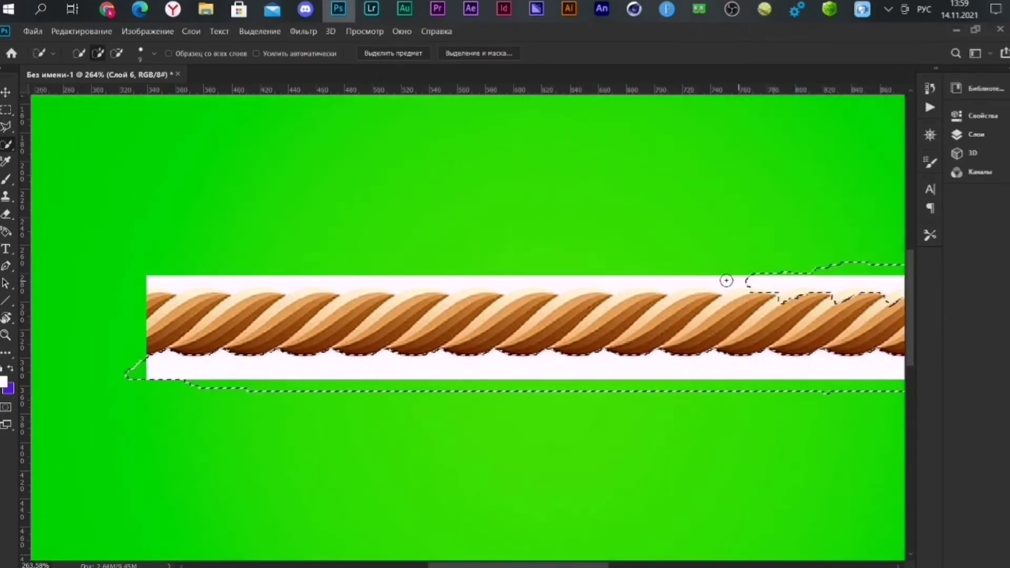
key("ctrl+z")
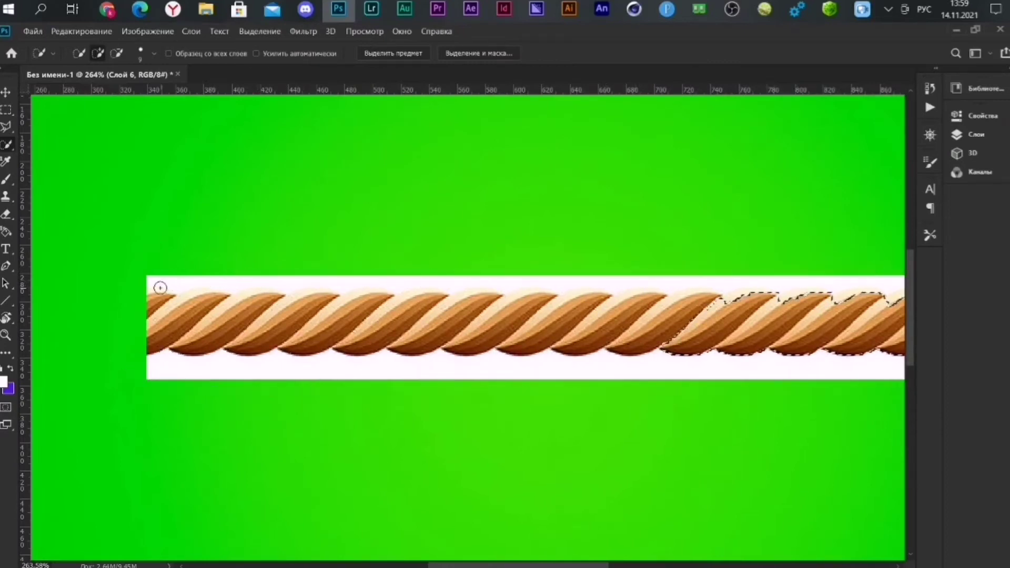
key("ctrl+z")
key("ctrl+z")
key("ctrl+z")
left_click_drag(178, 321, 239, 318)
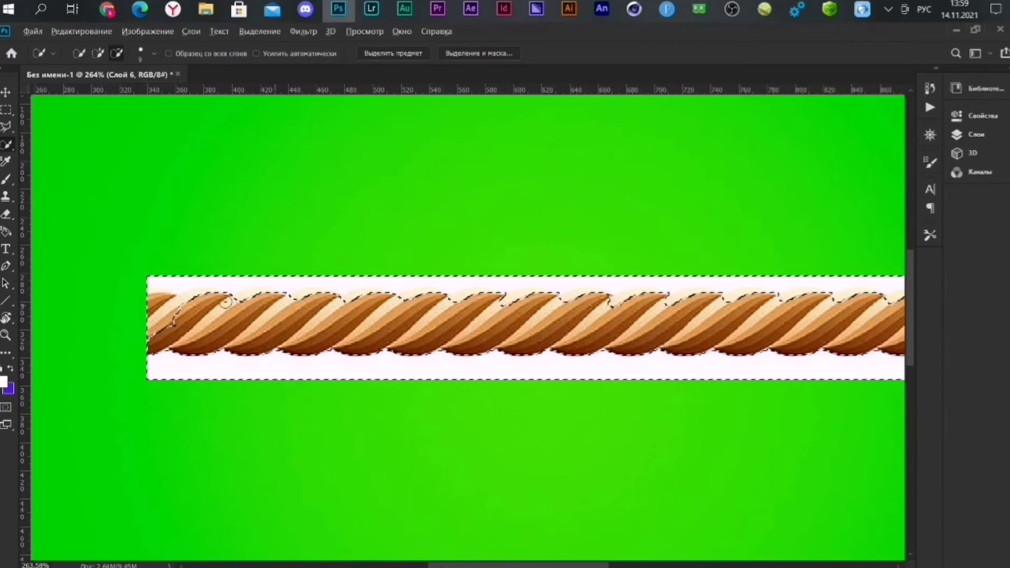
left_click_drag(161, 316, 172, 332)
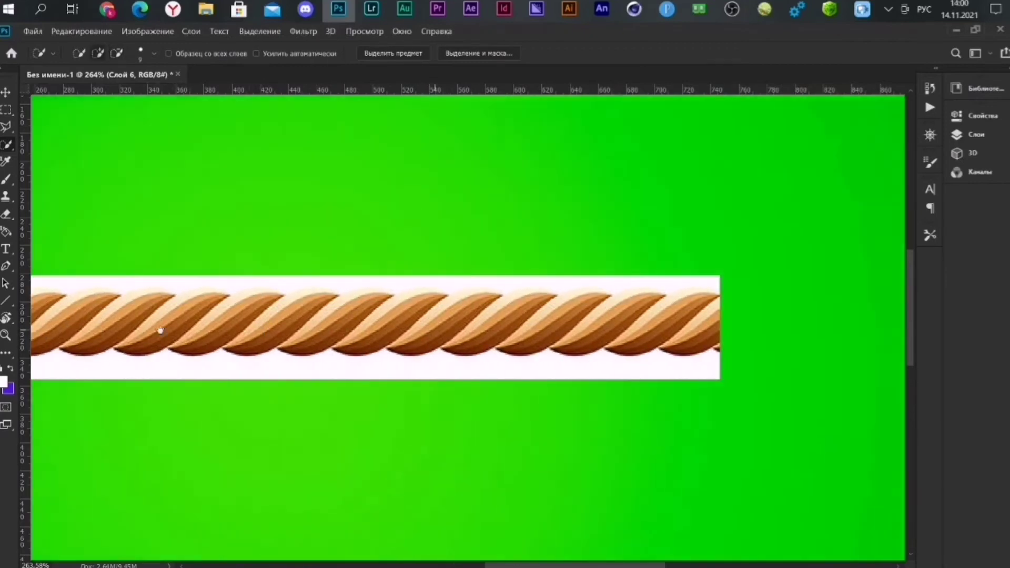
- Delete the selected white strip, leaving only the rope on the green canvas
scroll(168, 331, "down", 5)
right_click(379, 331)
key("Escape")
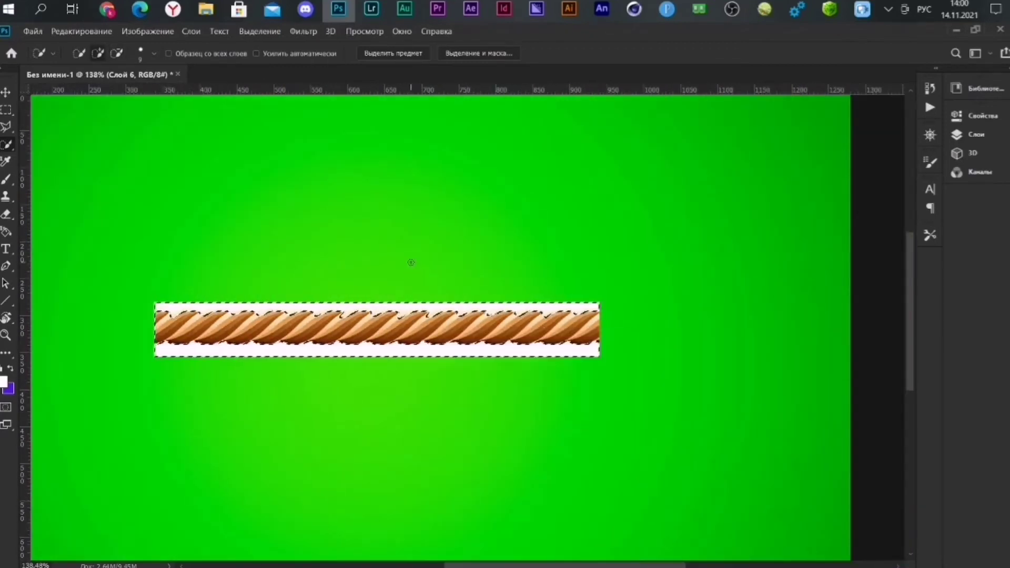
key("Delete")
scroll(421, 332, "down", 1)
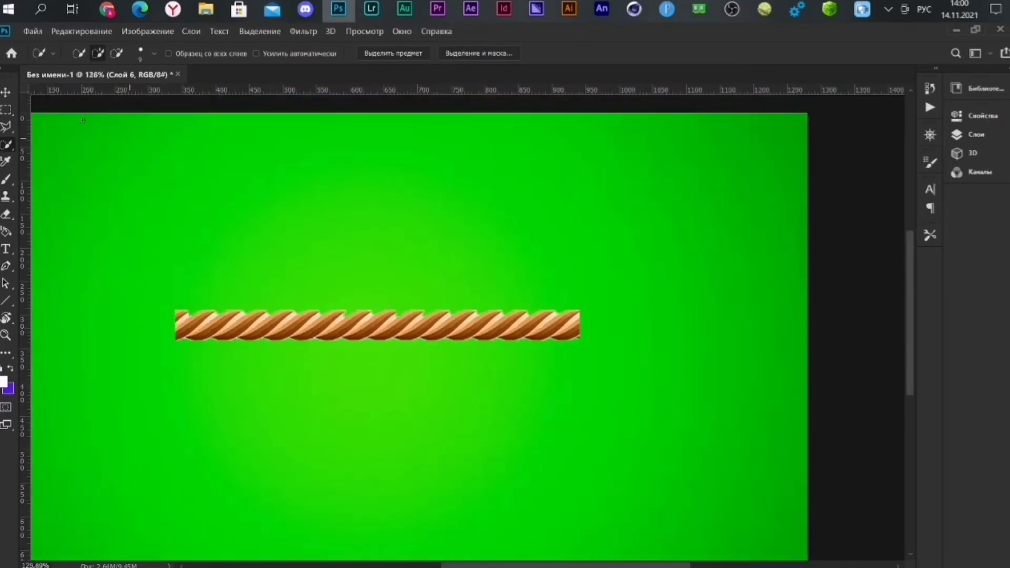
left_click(5, 95)
scroll(311, 207, "down", 1)
- Nudge the rope lower, then warp it with the Arc preset raised to 100% bend
left_click_drag(431, 309, 437, 321)
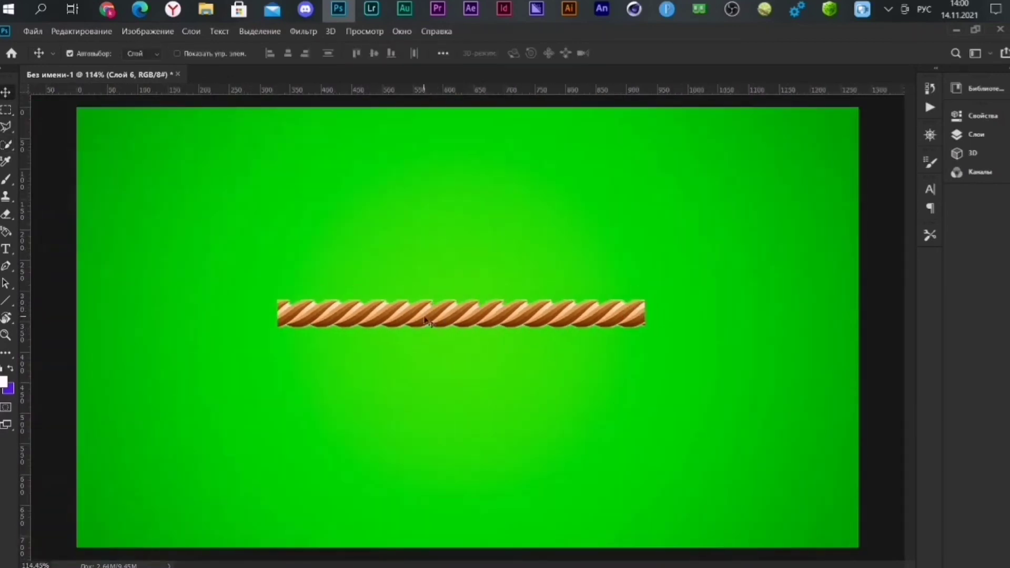
scroll(438, 321, "down", 1)
key("ctrl+t")
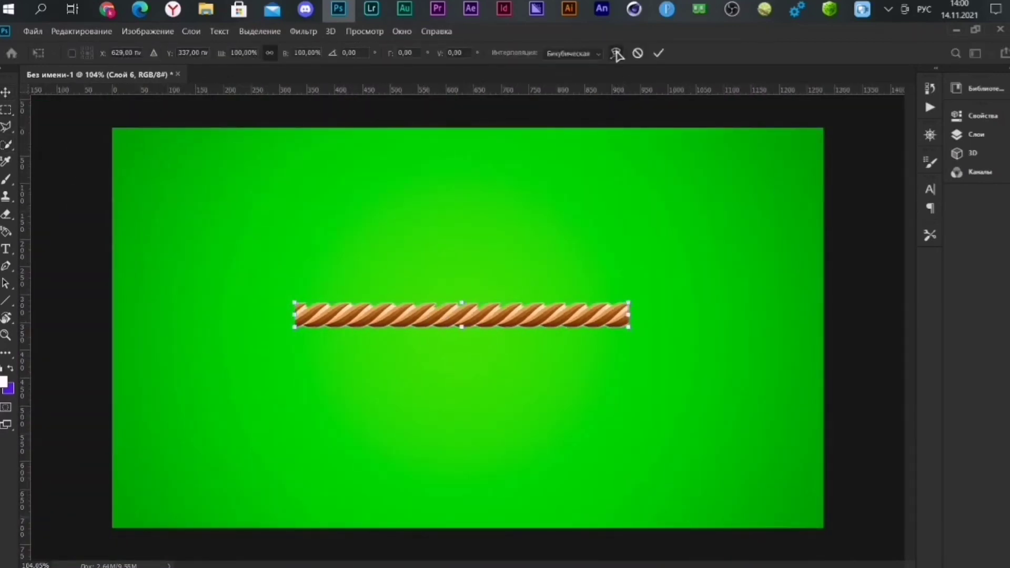
left_click(617, 54)
left_click(231, 56)
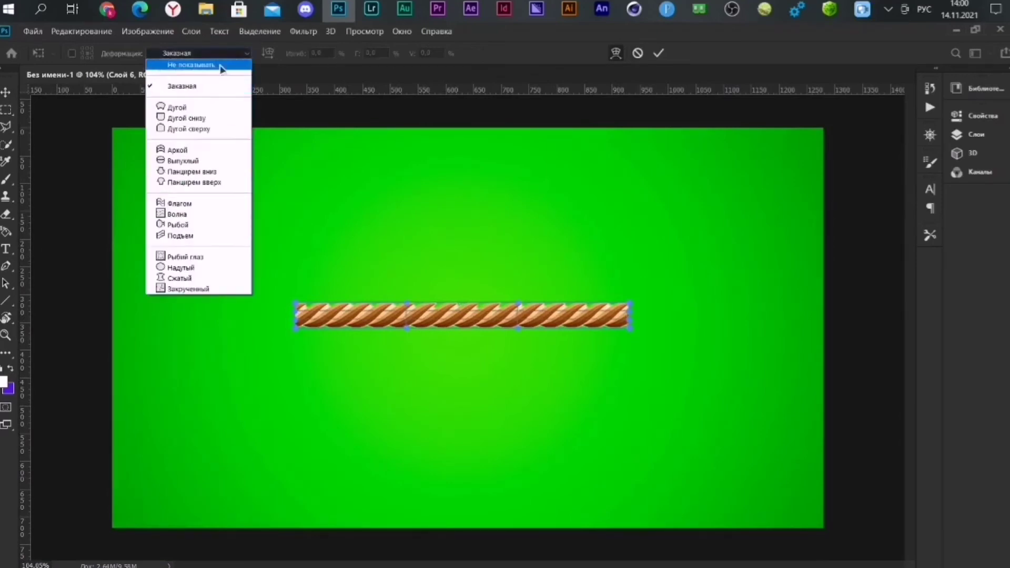
left_click(189, 105)
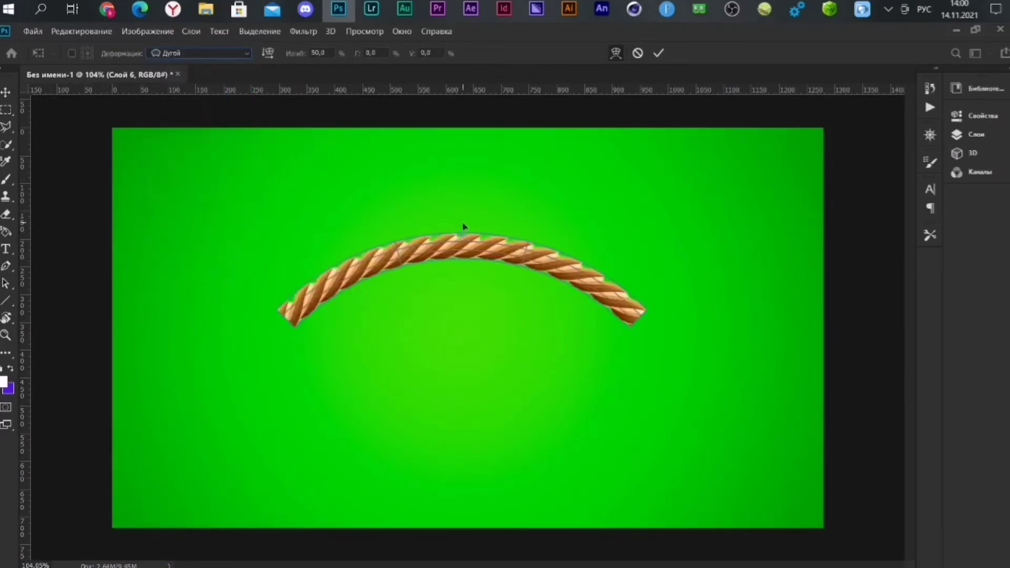
left_click_drag(461, 234, 450, 128)
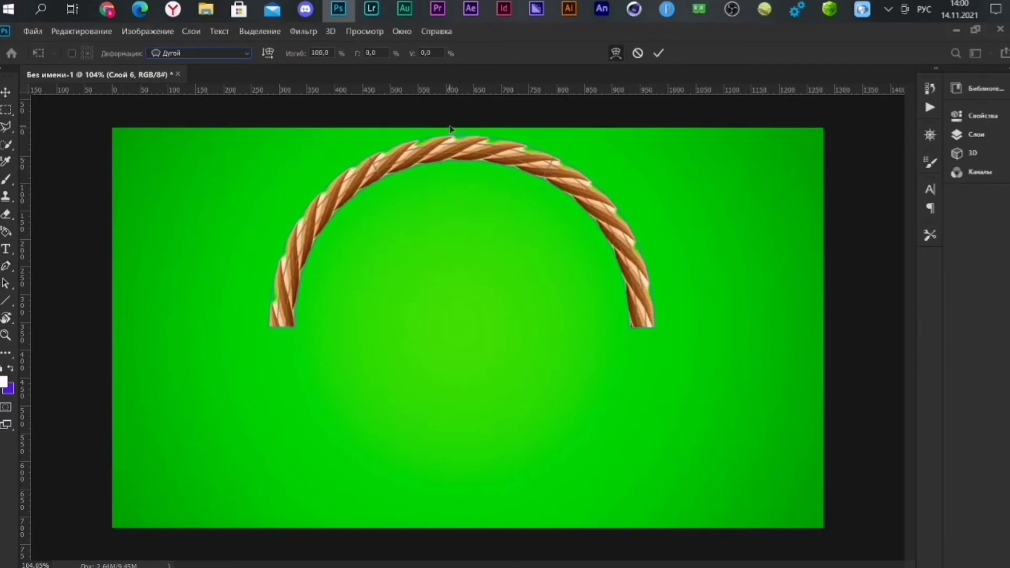
left_click(659, 53)
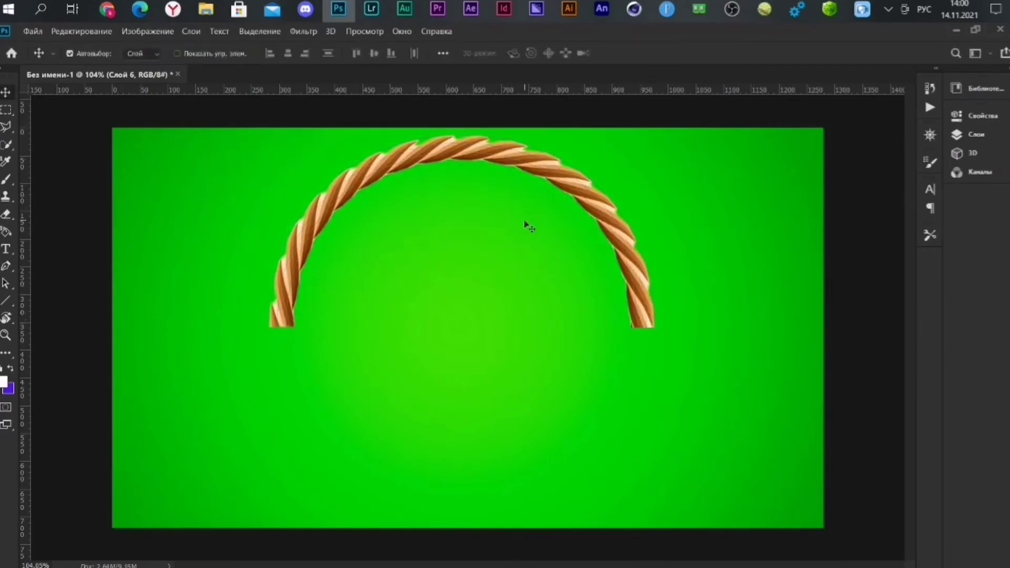
- Duplicate the rope arch layer, keeping the default copy name
left_click(974, 132)
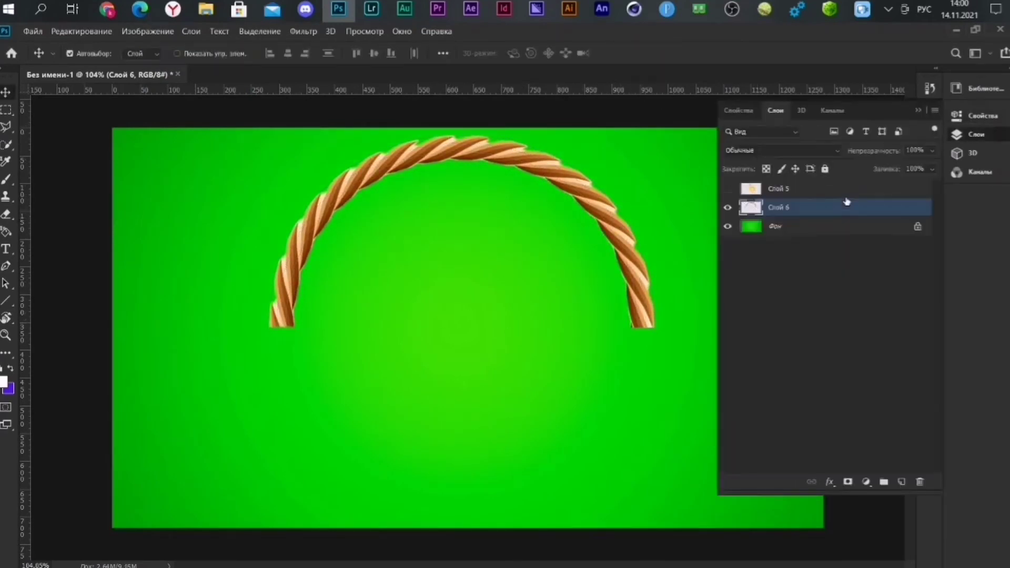
right_click(846, 203)
left_click(656, 83)
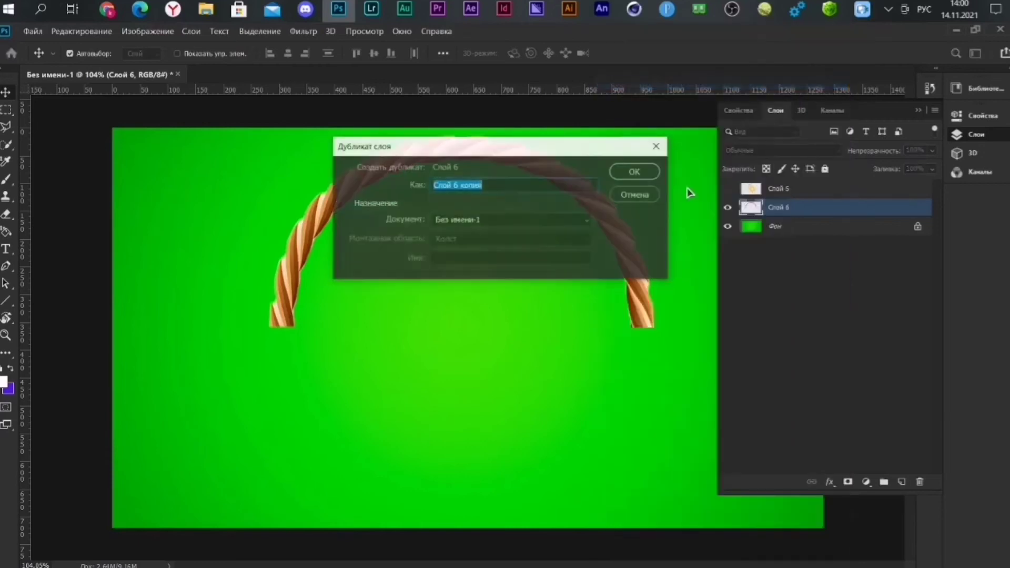
key("Return")
left_click(975, 134)
- Flip the copy vertically and horizontally and move it down to close the circle
key("ctrl+t")
right_click(574, 214)
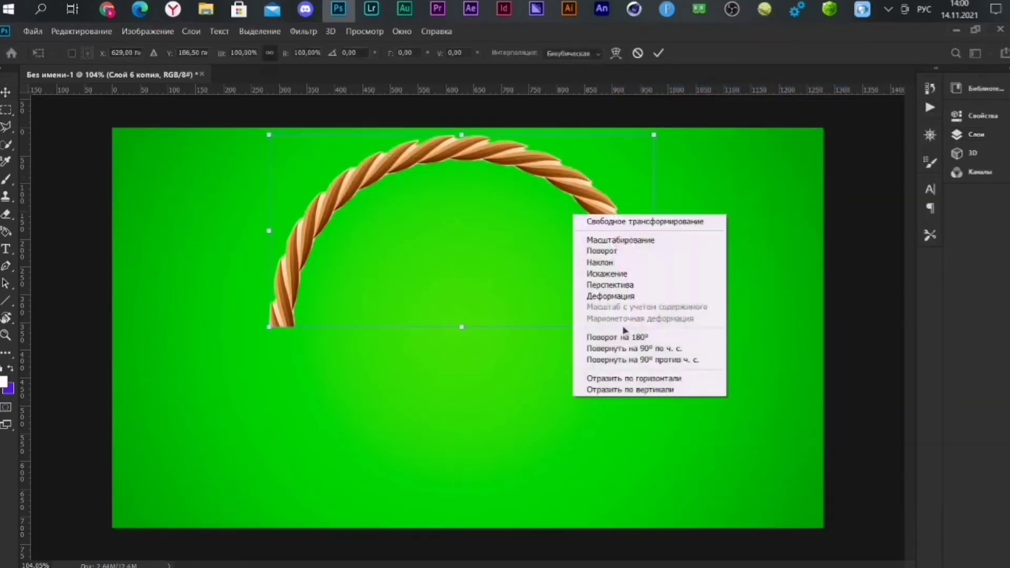
left_click(654, 384)
left_click_drag(550, 271, 545, 384)
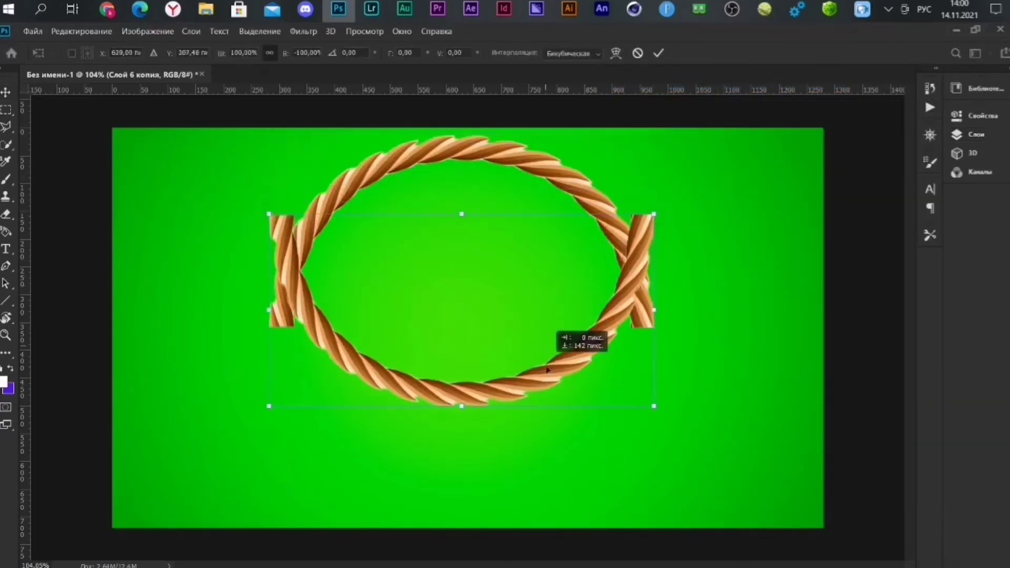
right_click(545, 387)
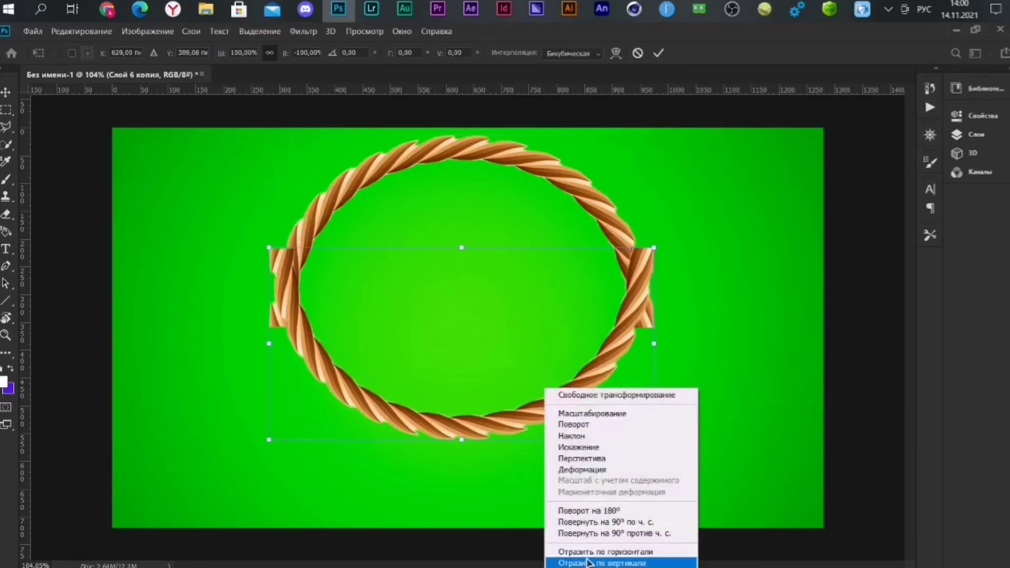
left_click(588, 563)
left_click_drag(545, 388, 546, 468)
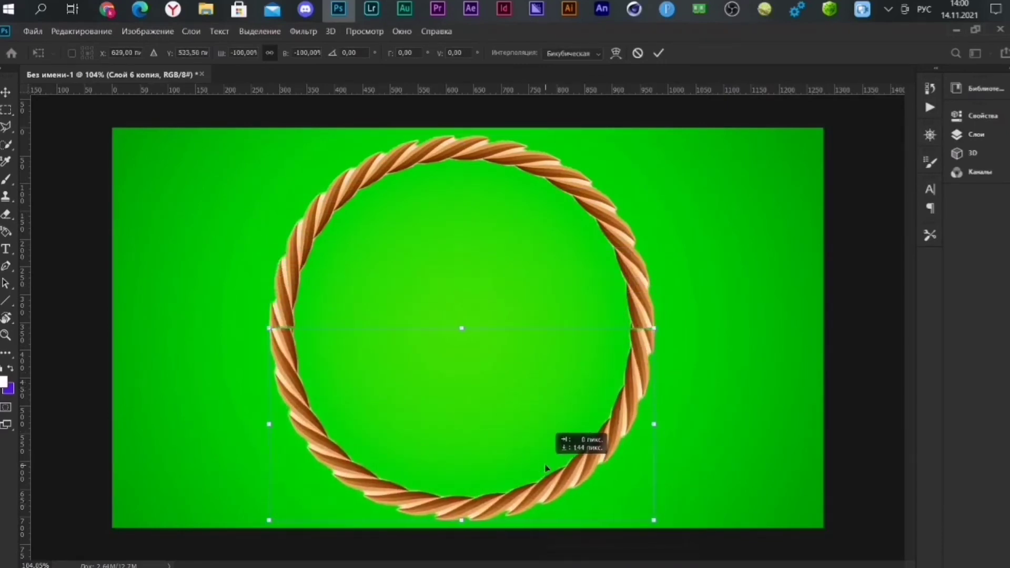
left_click(659, 53)
scroll(530, 333, "up", 2)
scroll(531, 333, "up", 2)
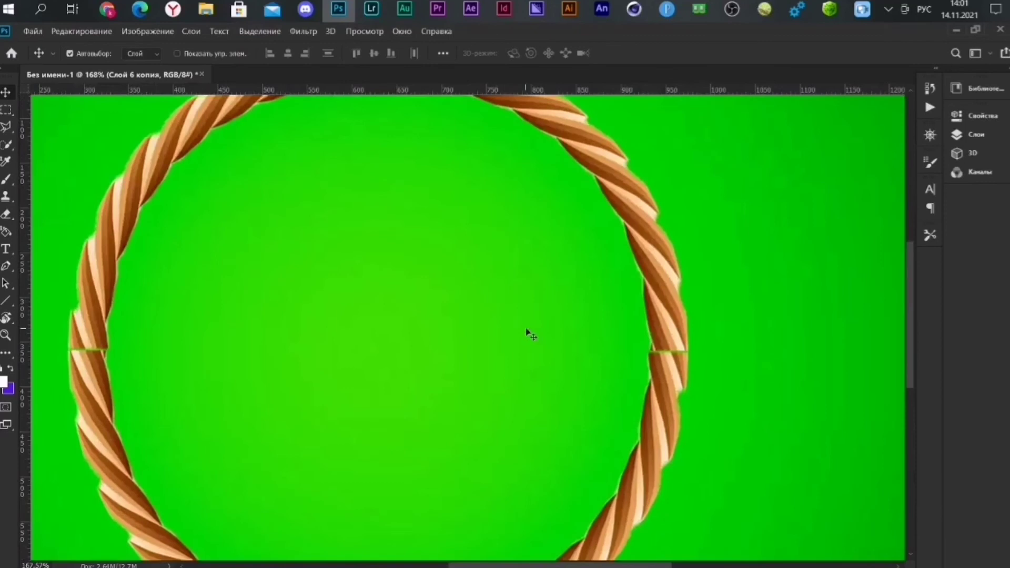
- Zoom in on the seam and nudge the lower rope half up to align it
scroll(528, 333, "down", 4)
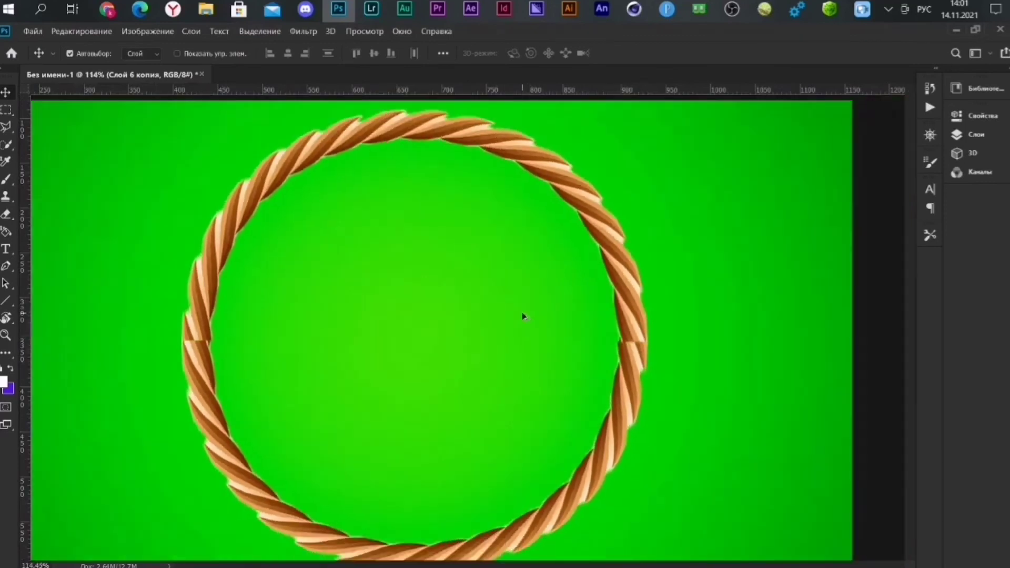
scroll(266, 326, "up", 12)
scroll(266, 326, "up", 3)
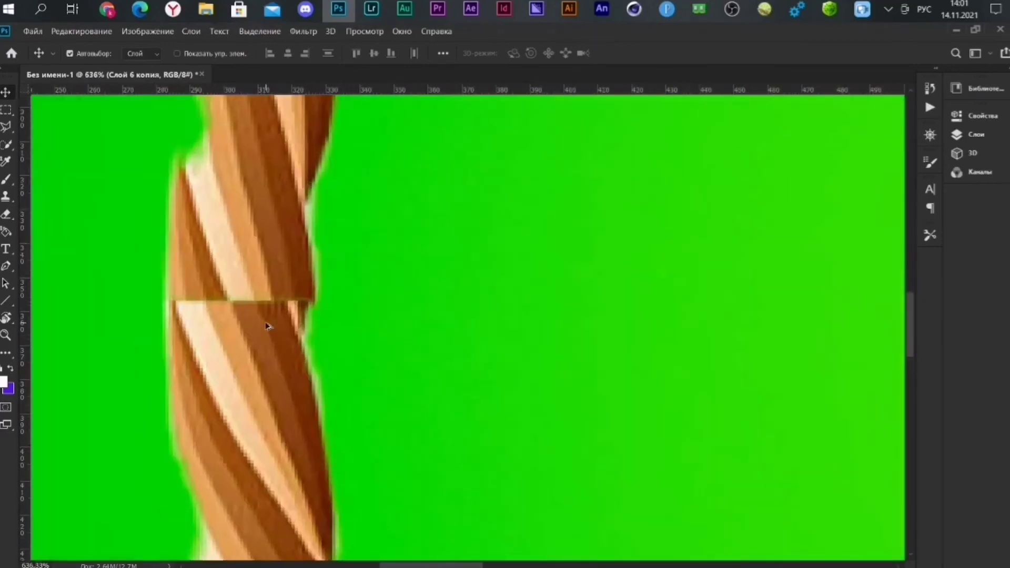
key("Up")
key("Up")
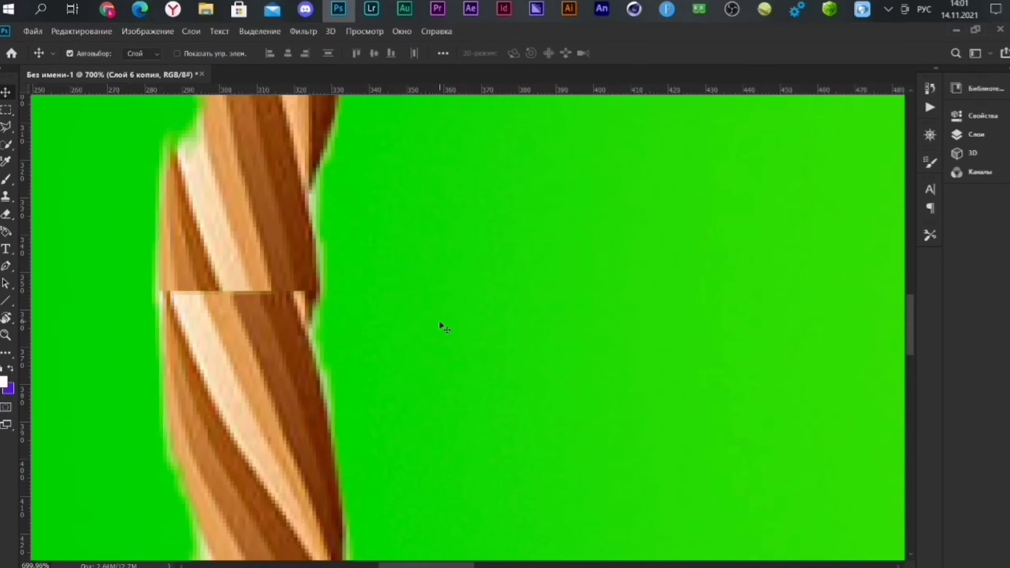
- Set up the Eraser brush size for trimming the seams and fit the image in view
key("e")
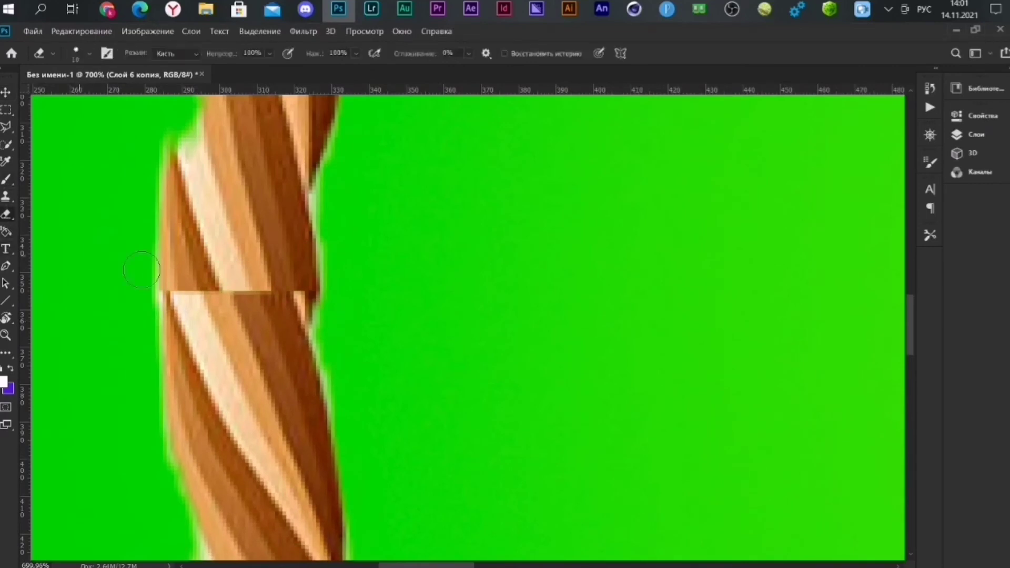
right_click(288, 213)
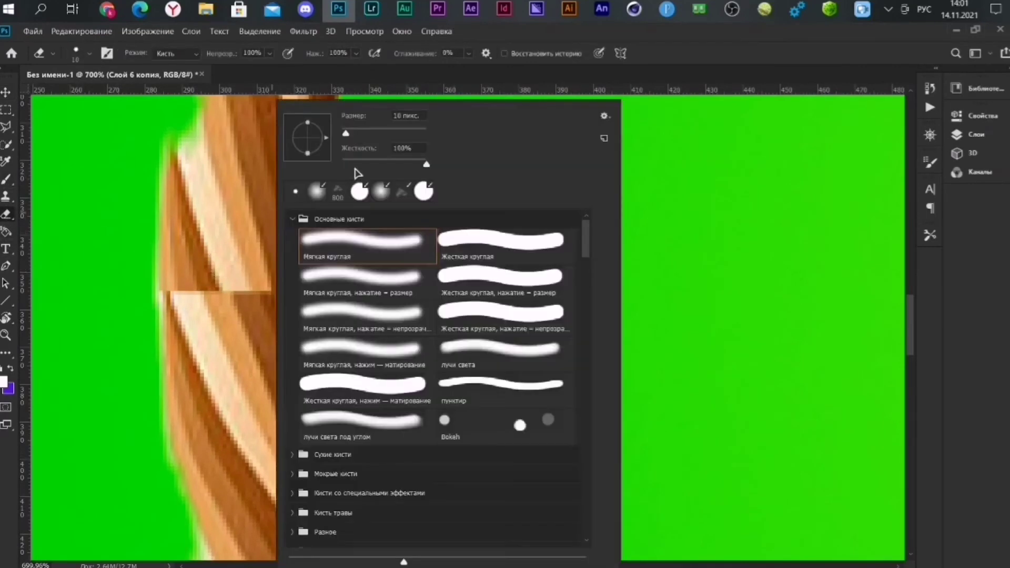
type("0")
key("Return")
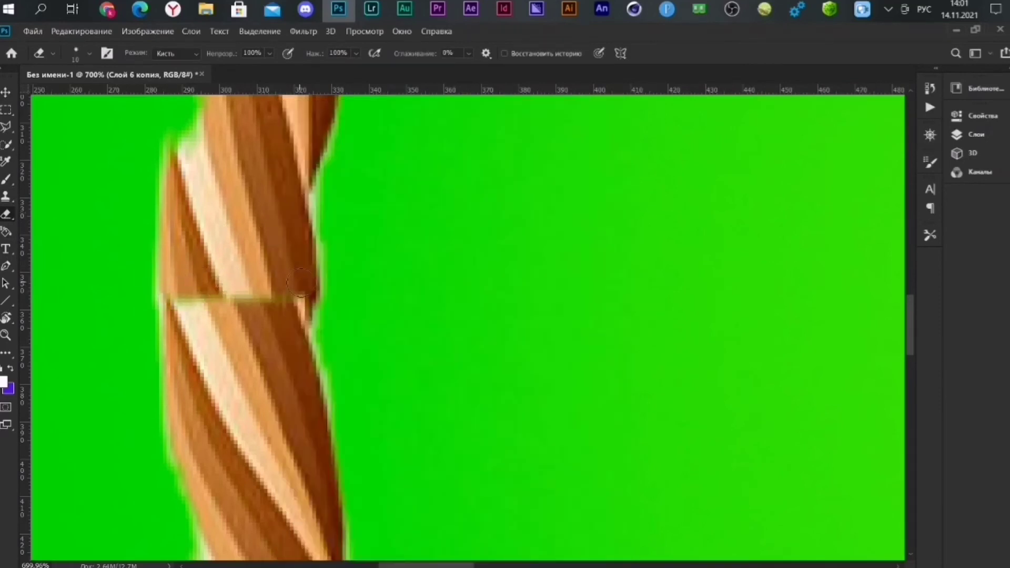
key("ctrl+0")
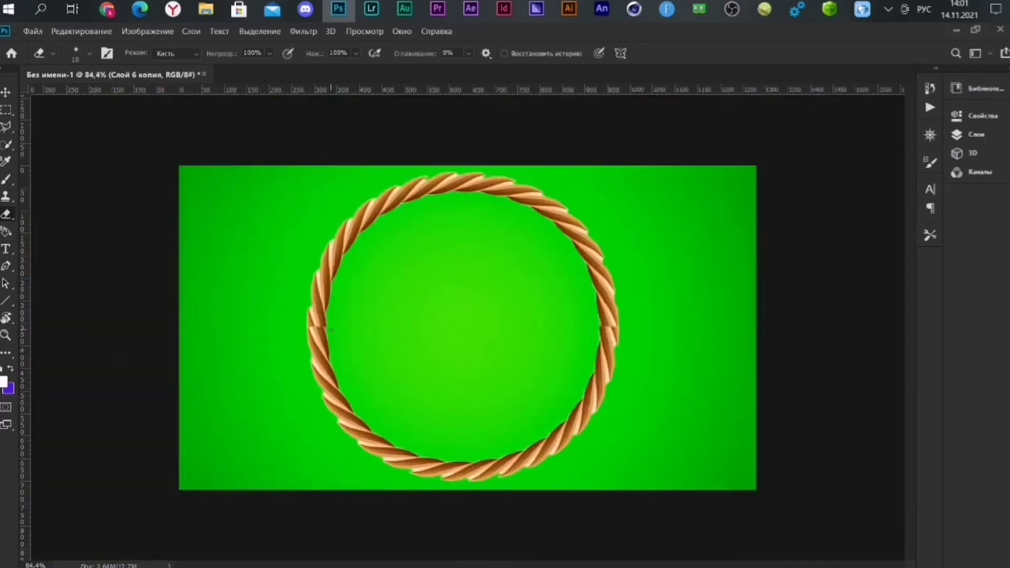
scroll(563, 323, "down", 1)
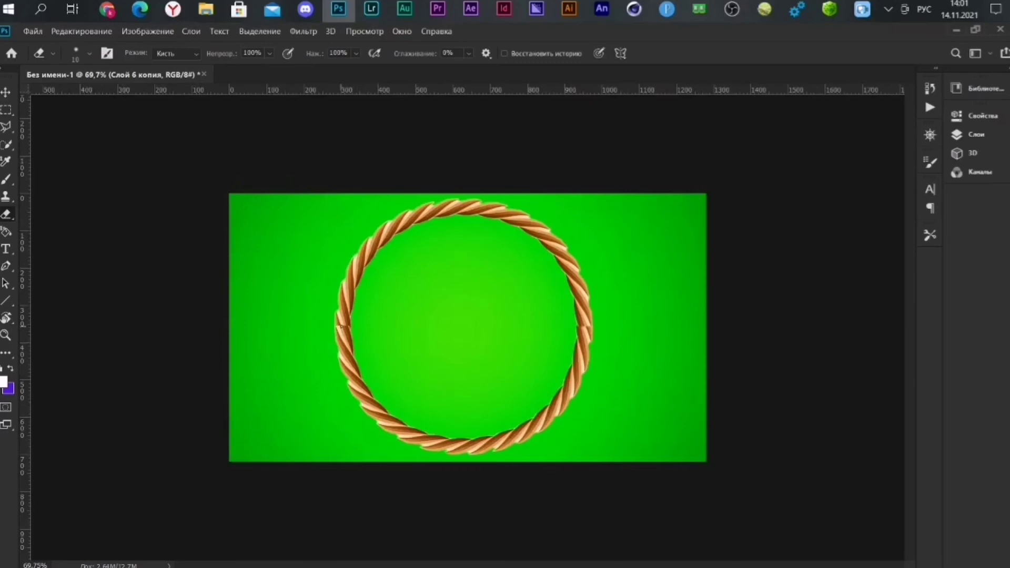
scroll(341, 326, "up", 3)
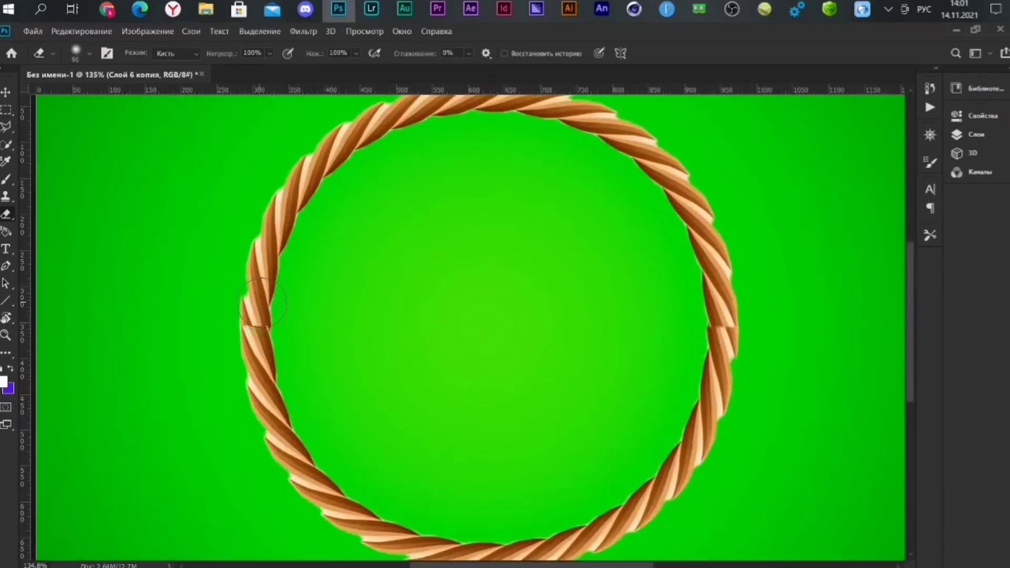
scroll(163, 319, "down", 2)
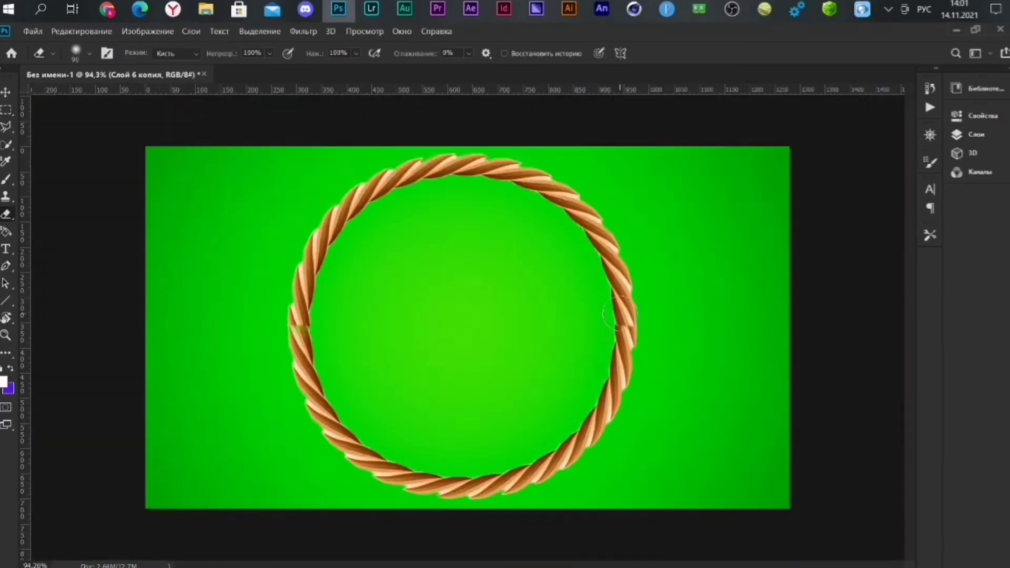
left_click(10, 95)
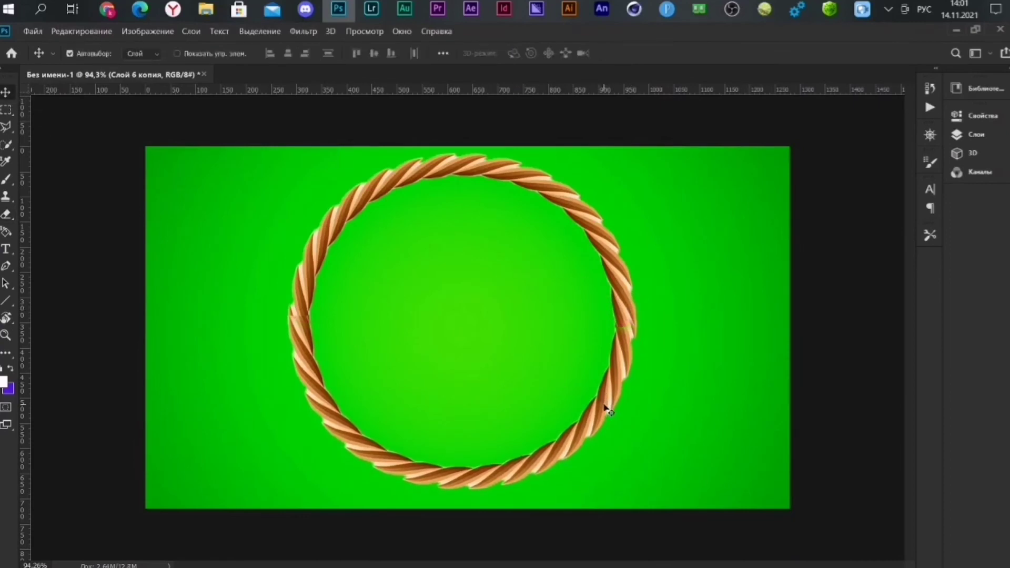